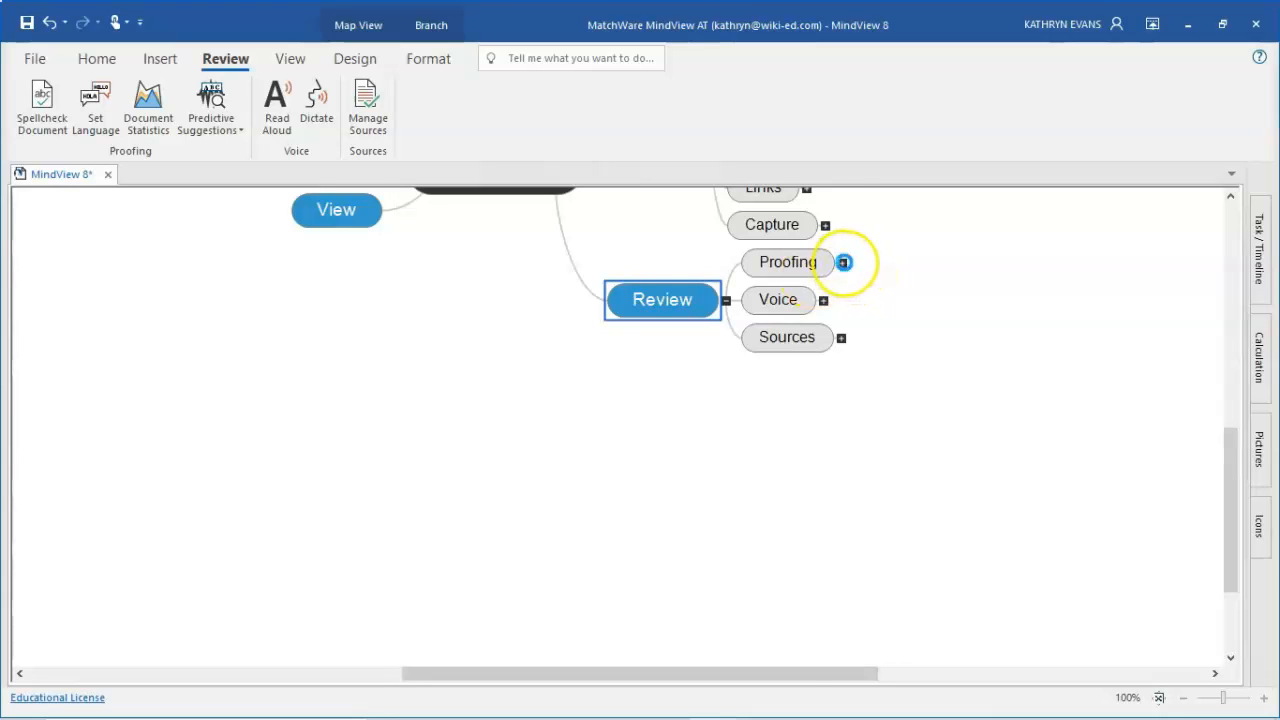
# Expand the Proofing branch and rename its Spellcheck sub-branch to "Spellcheck(F7)"
pyautogui.click(844, 262)
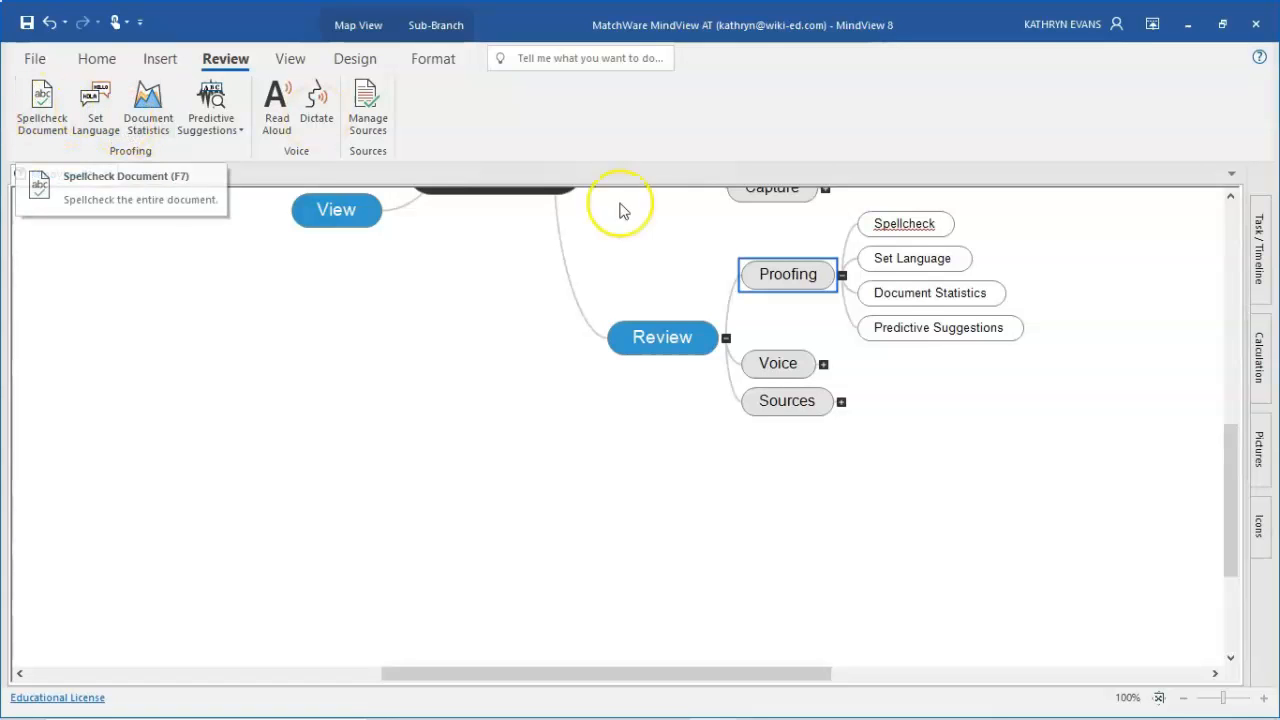
pyautogui.click(937, 229)
pyautogui.click(942, 227)
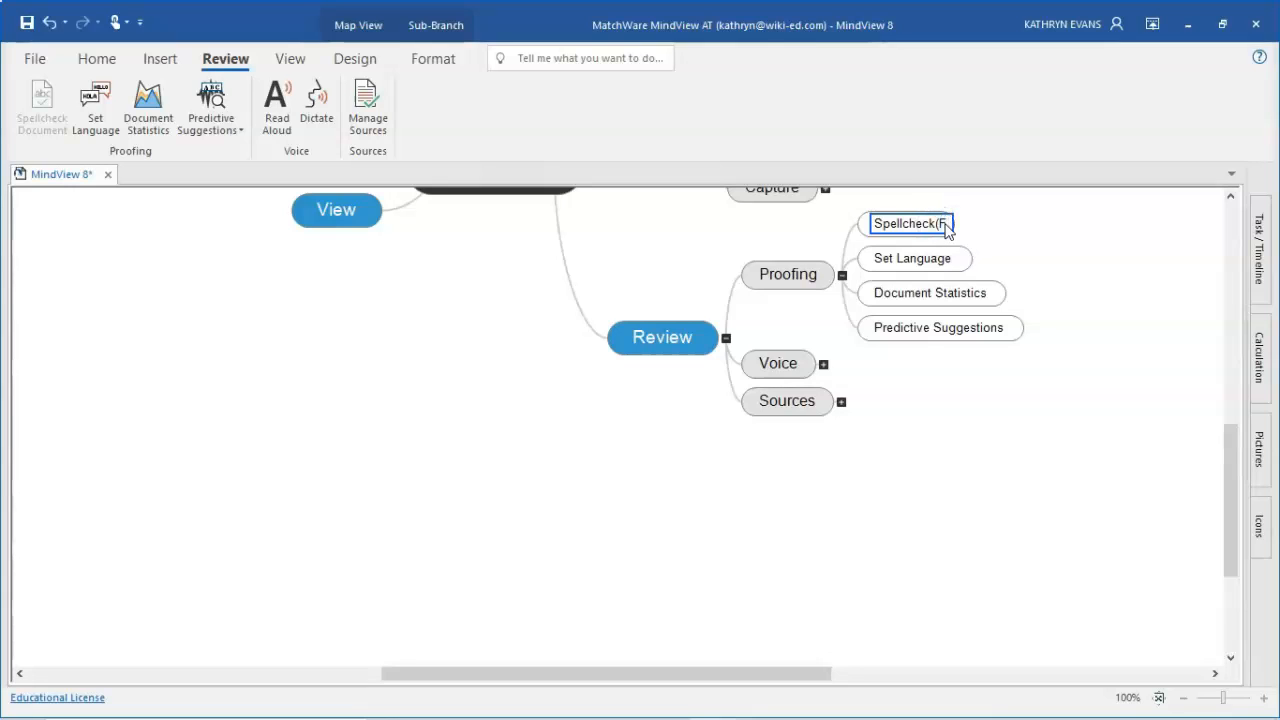
pyautogui.press('Return')
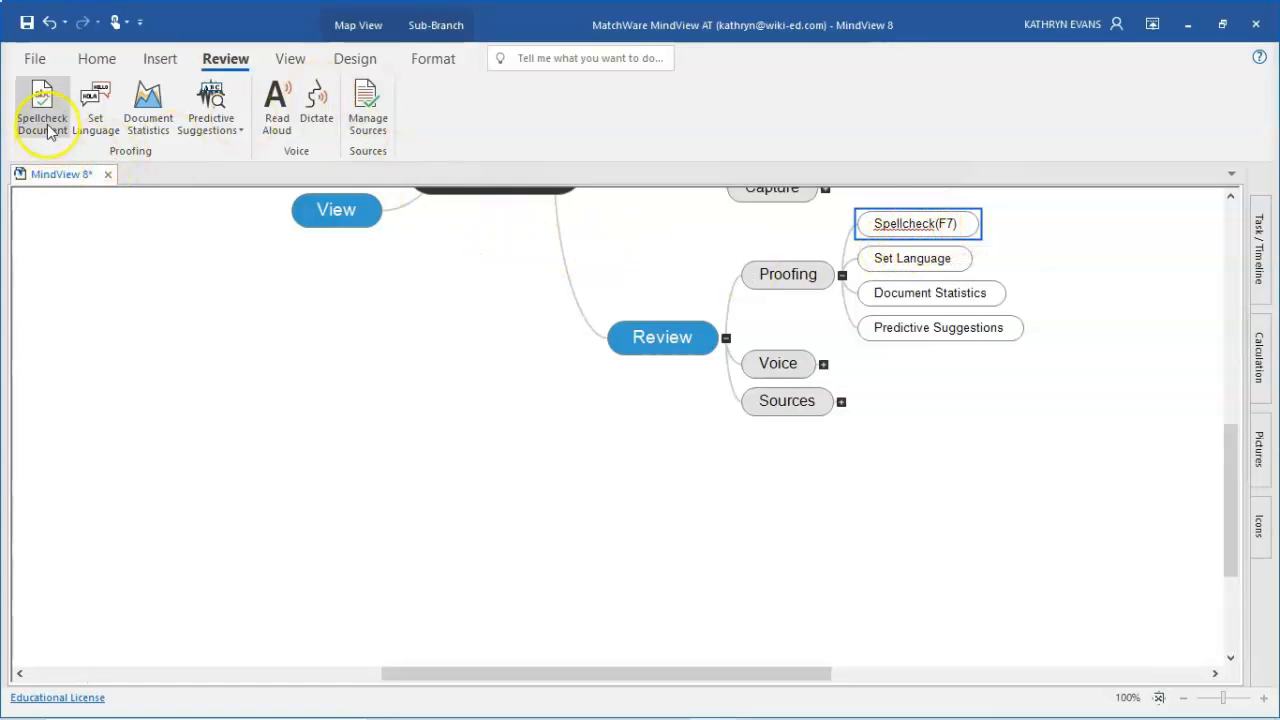
# Examine the document statistics for the Document Statistics sub-branch and the whole map, including the Advanced section
pyautogui.click(954, 264)
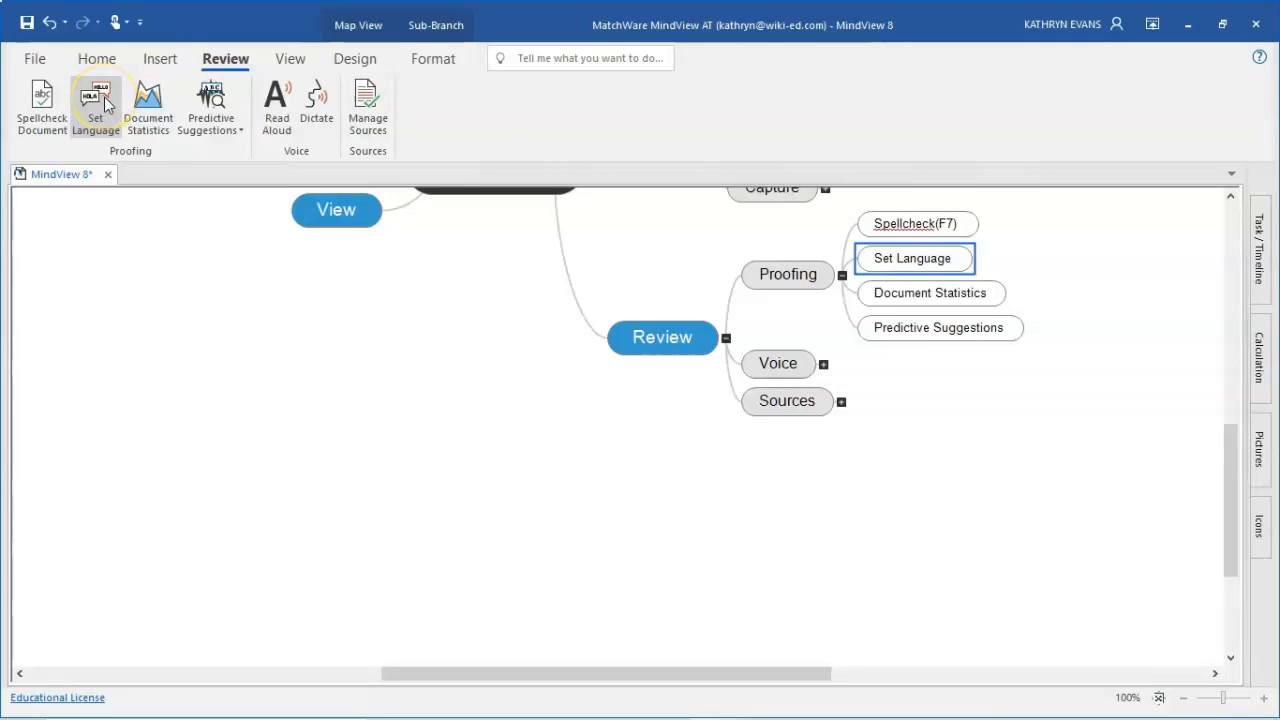
pyautogui.click(912, 294)
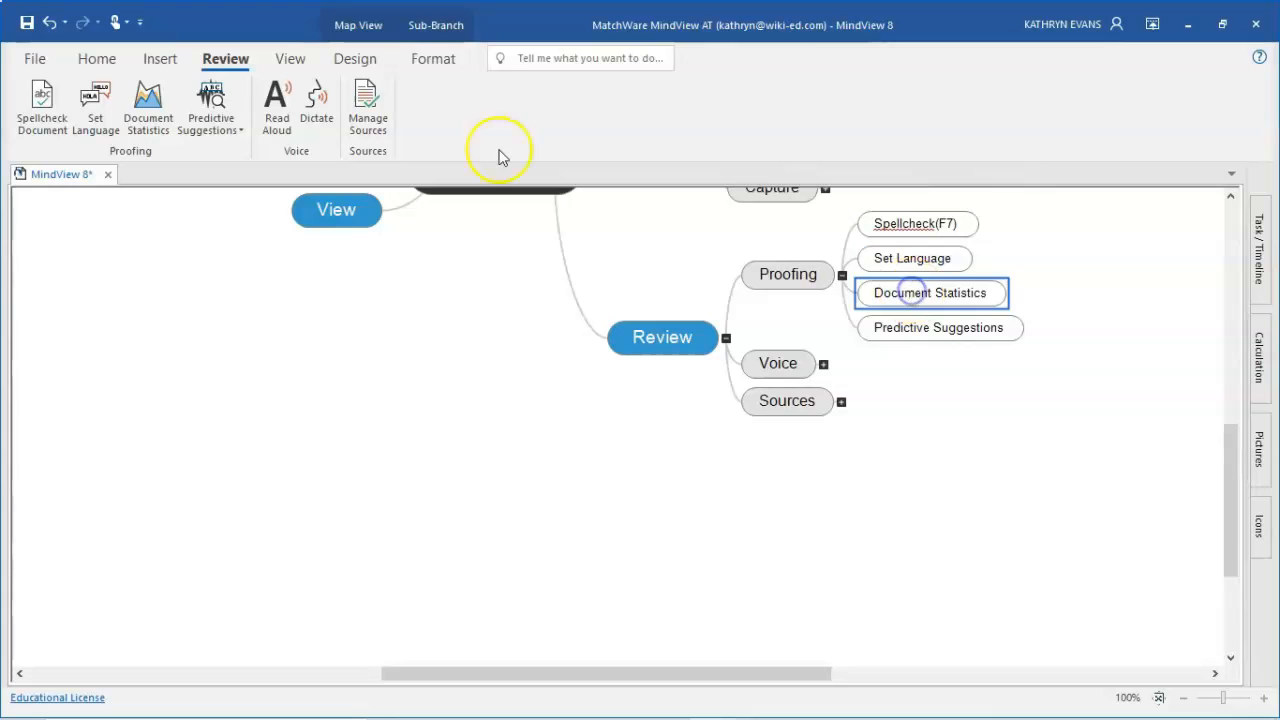
pyautogui.click(147, 106)
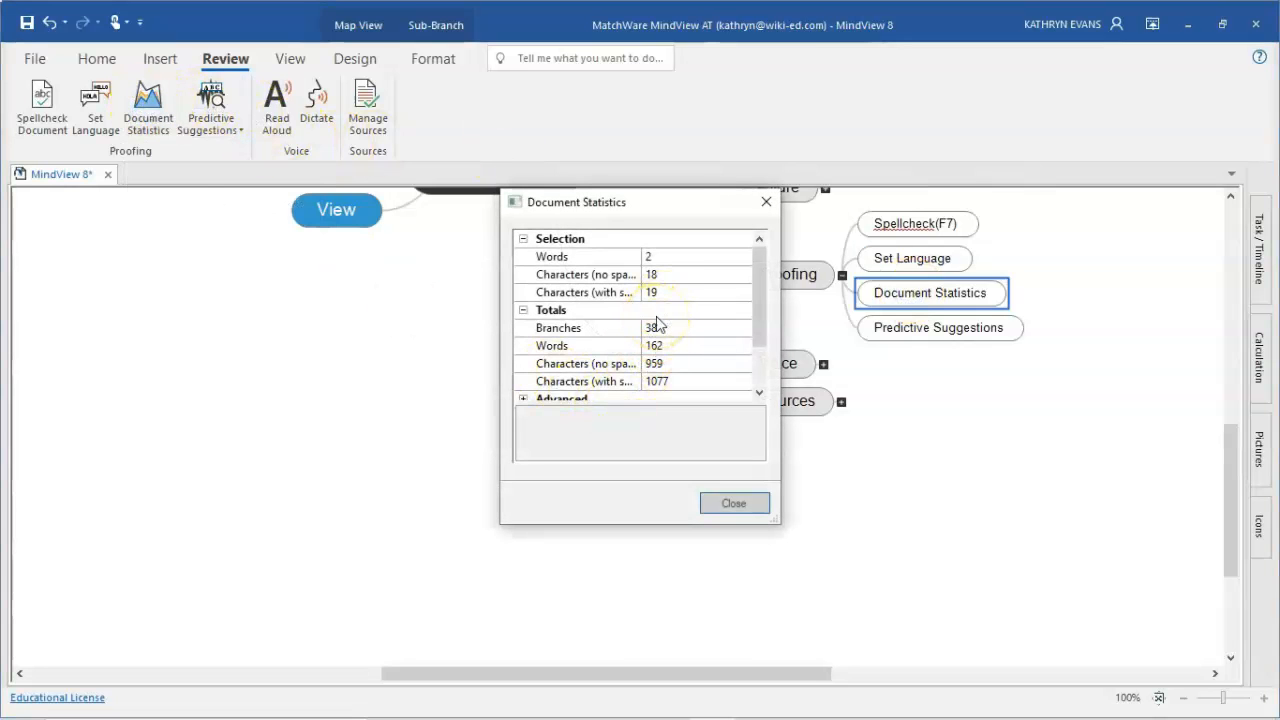
pyautogui.moveTo(763, 316); pyautogui.dragTo(757, 363)
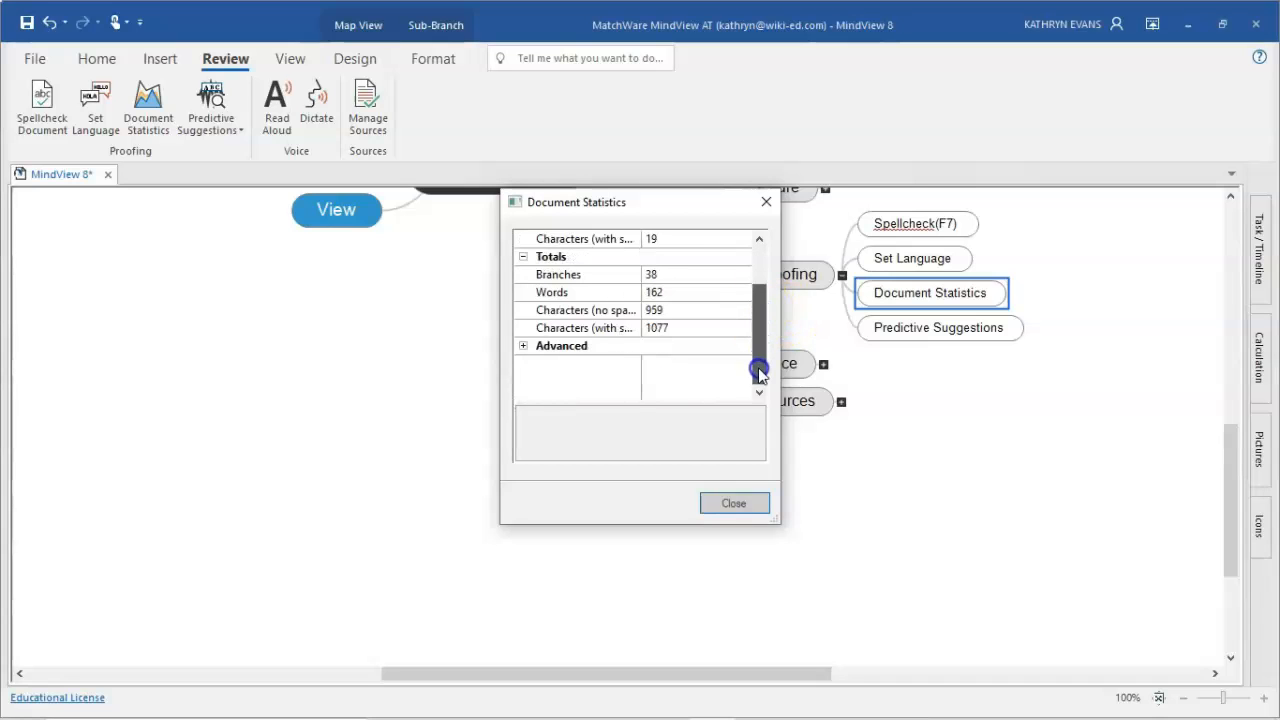
pyautogui.click(523, 345)
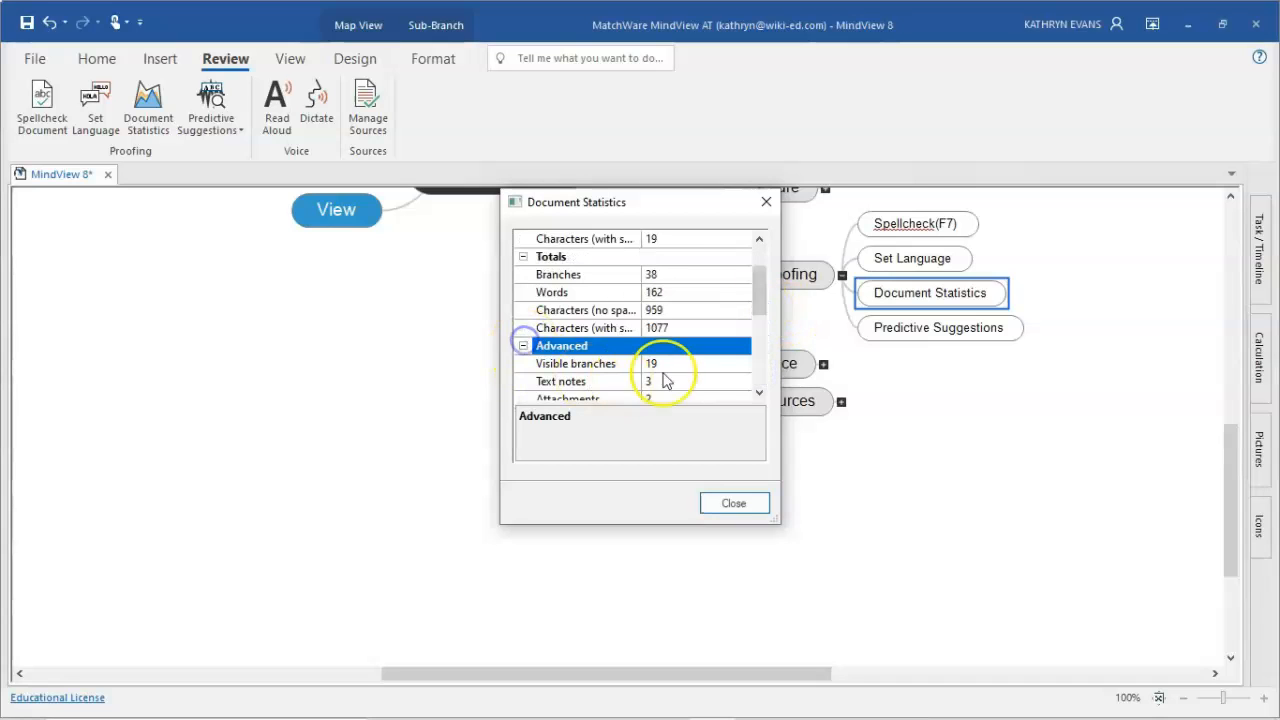
pyautogui.moveTo(757, 307); pyautogui.dragTo(760, 390)
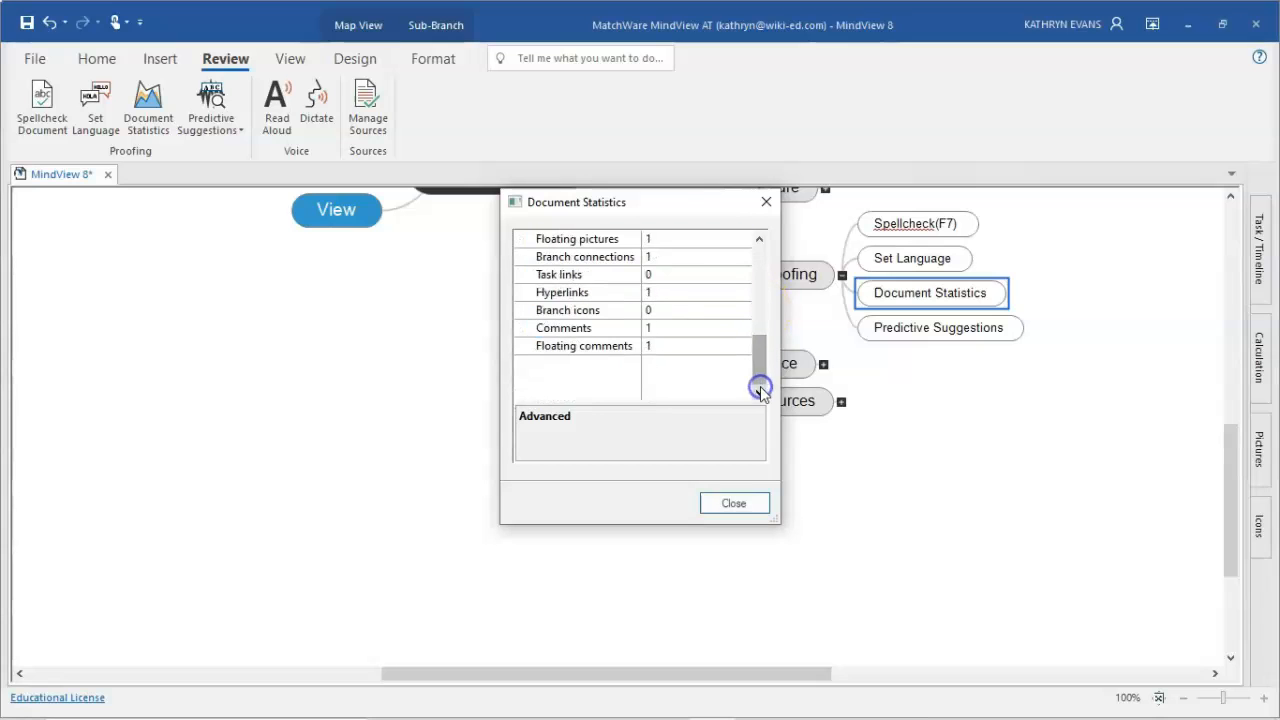
pyautogui.click(765, 204)
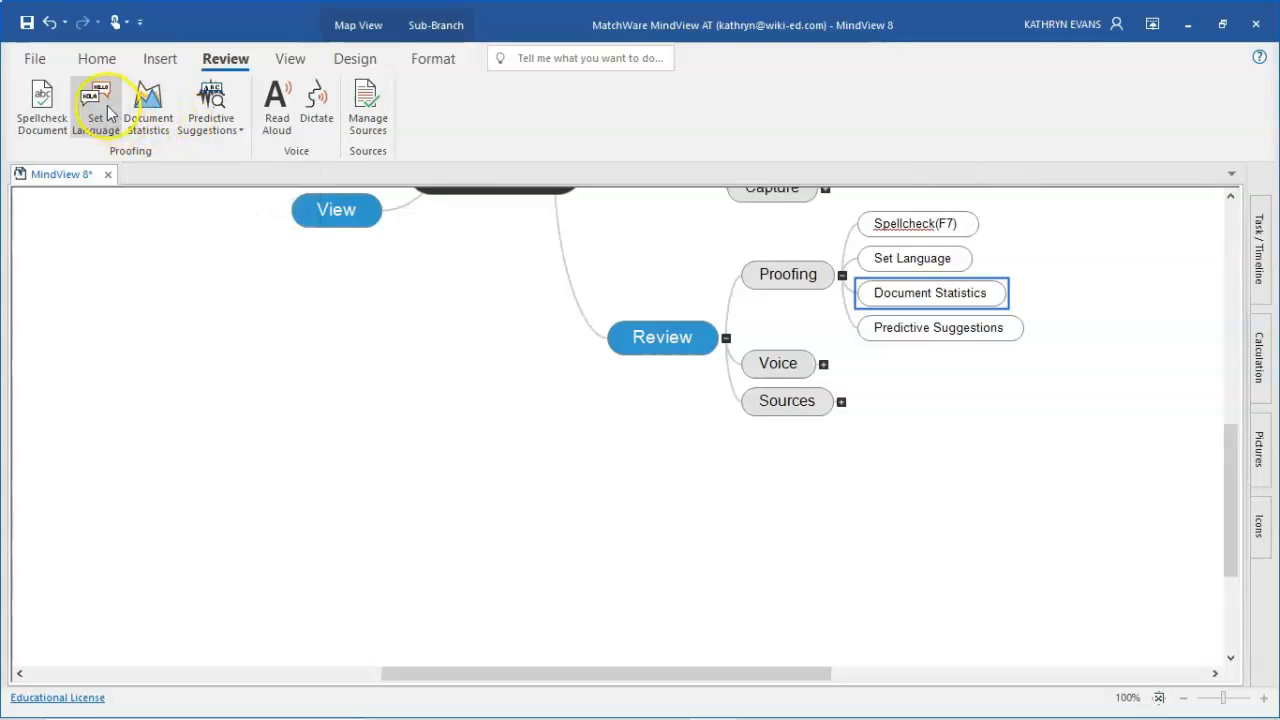
# Turn on Predictive Suggestions for text entered on branches
pyautogui.click(211, 117)
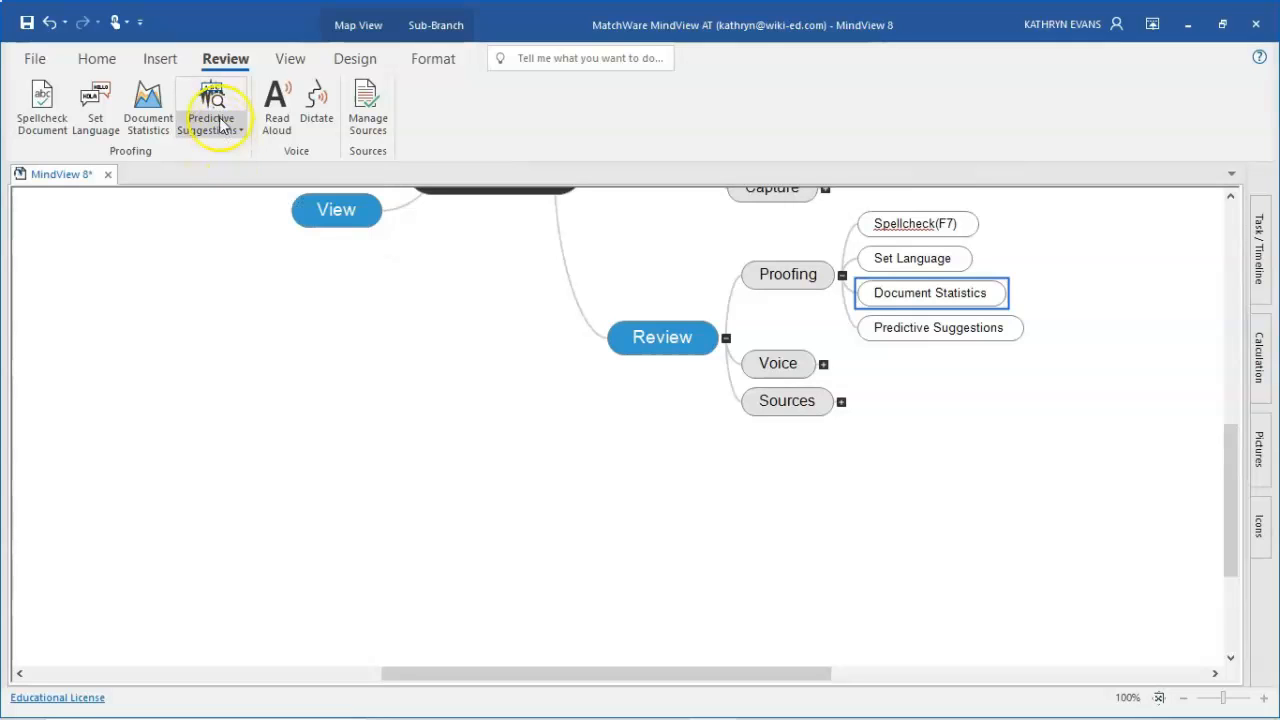
pyautogui.click(219, 108)
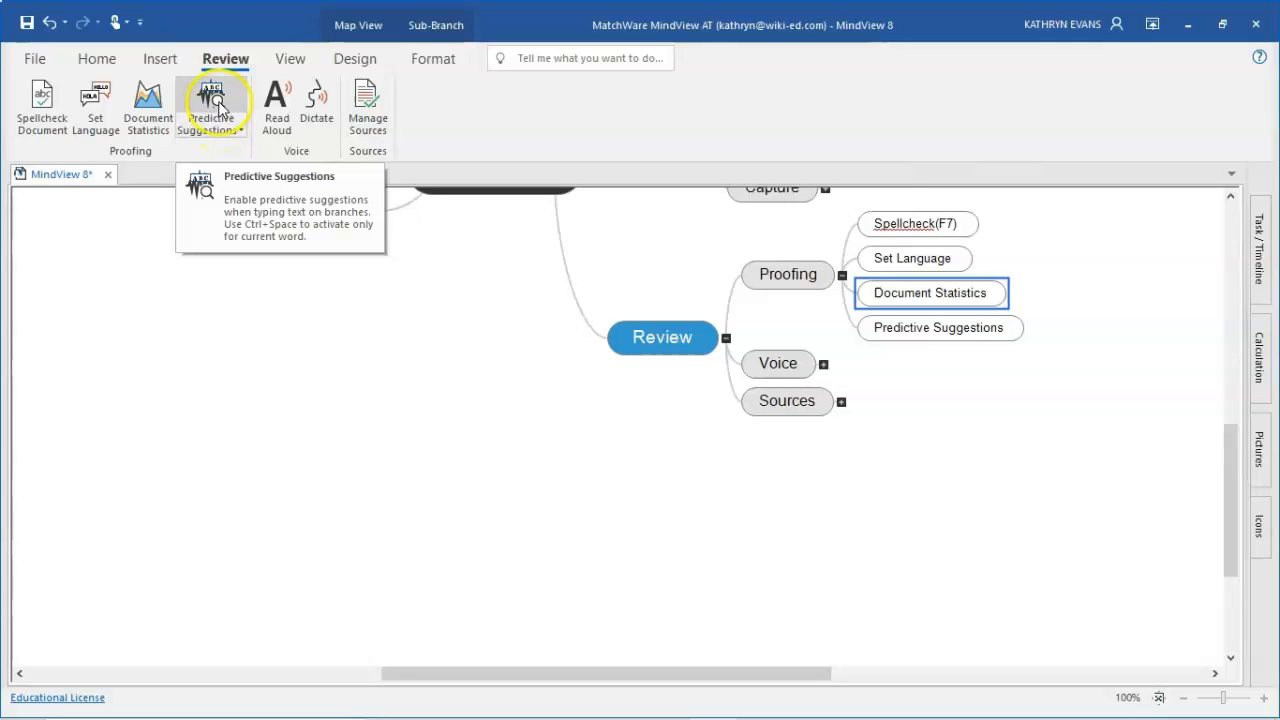
pyautogui.click(219, 108)
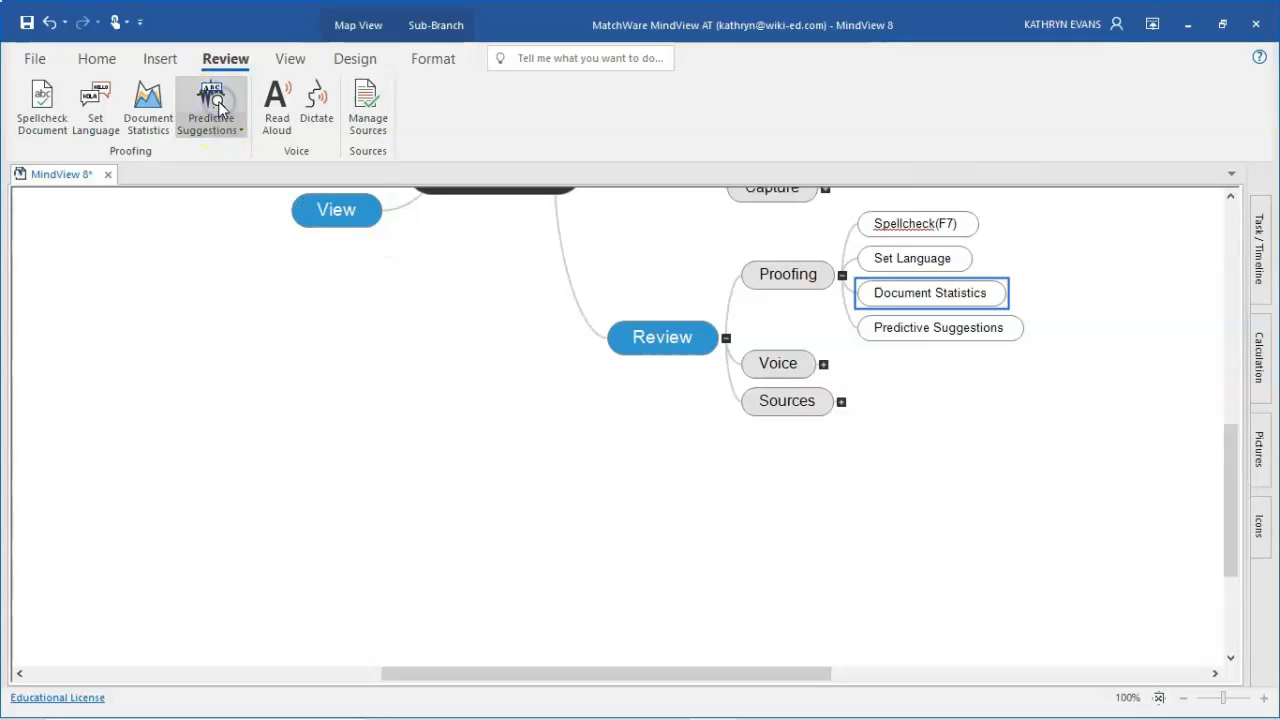
# Clear the text of the Predictive Suggestions sub-branch and re-enter its first word by picking the suggested "Predictive"
pyautogui.click(939, 334)
pyautogui.doubleClick(939, 334)
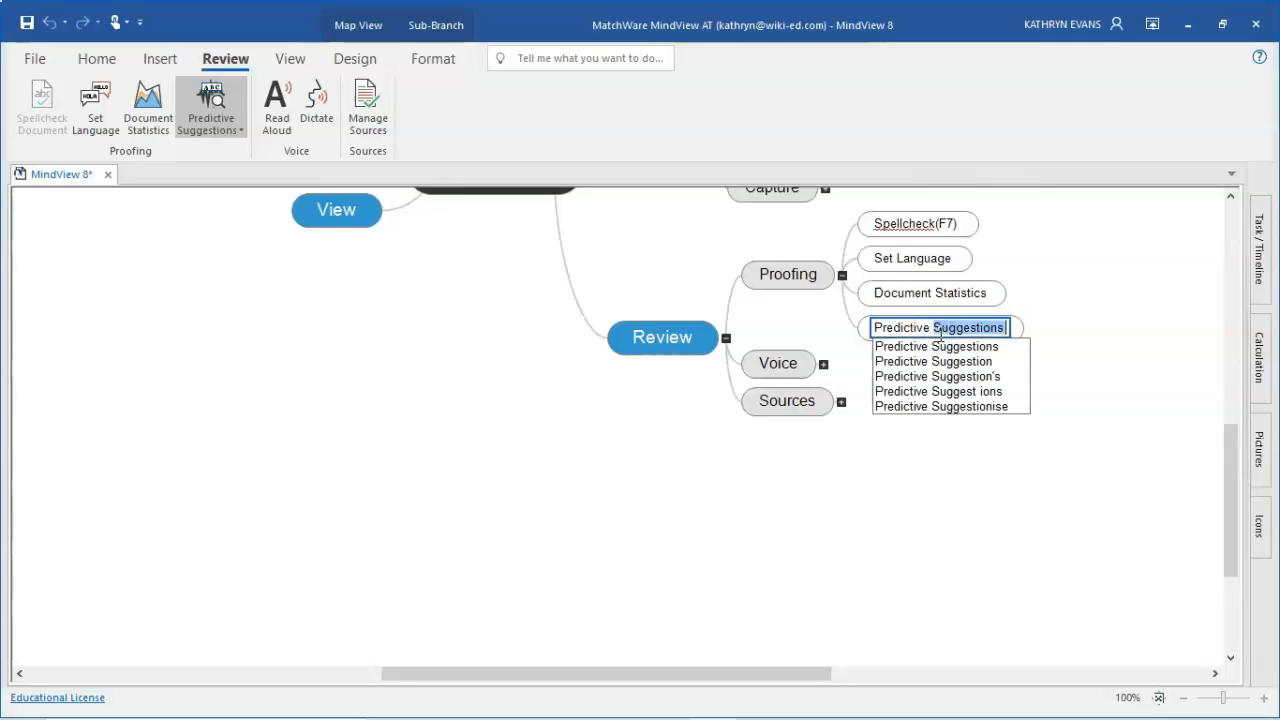
pyautogui.press('BackSpace')
pyautogui.press('BackSpace')
pyautogui.press('BackSpace')
pyautogui.press('BackSpace')
pyautogui.press('BackSpace')
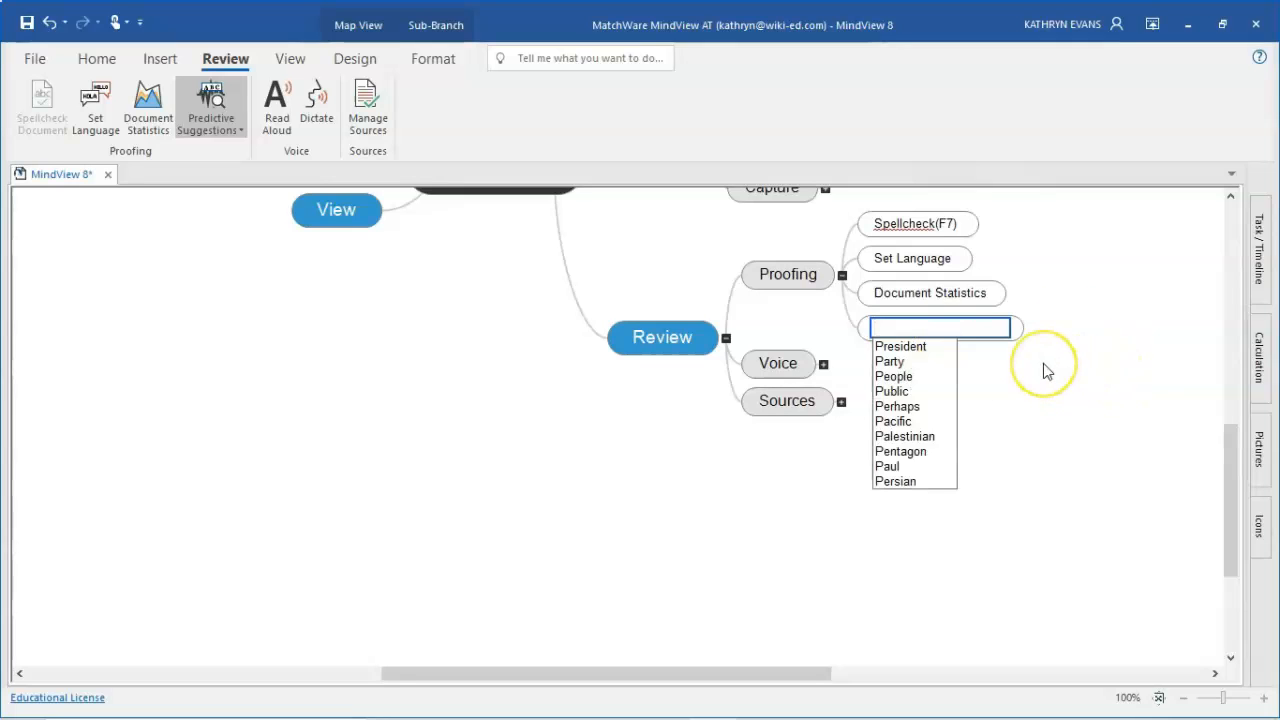
pyautogui.write('predic')
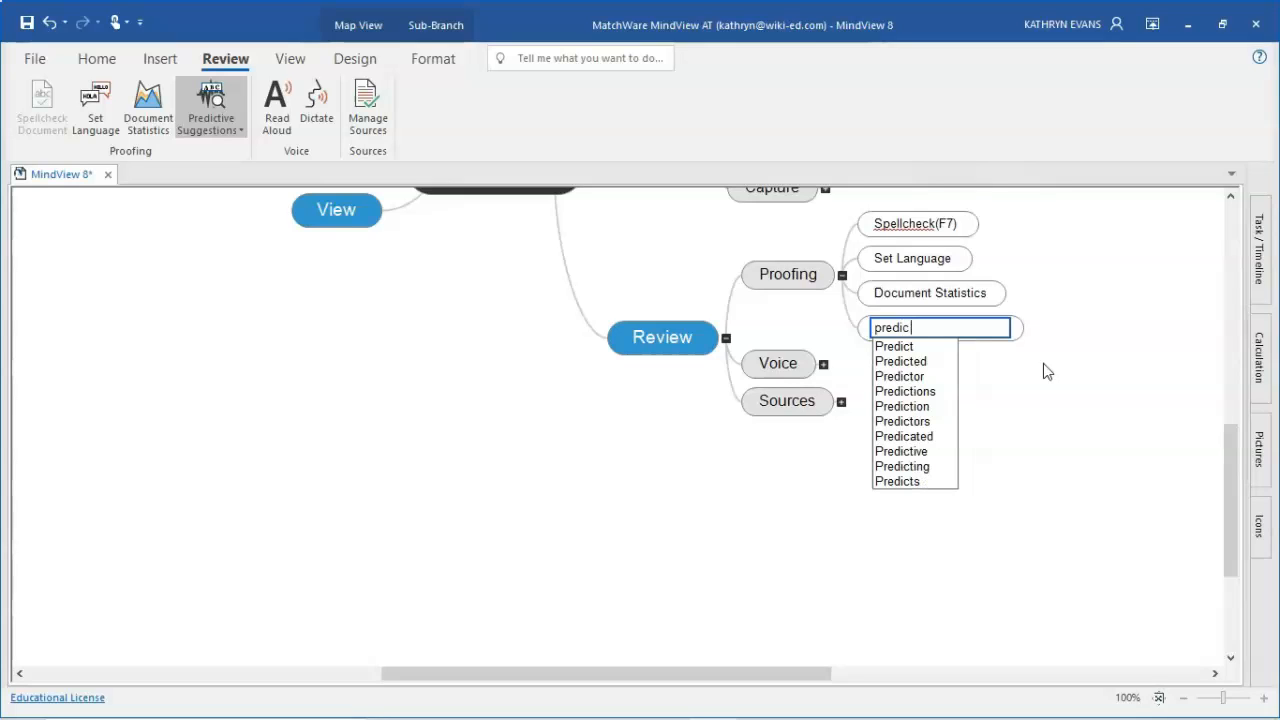
pyautogui.write('ti')
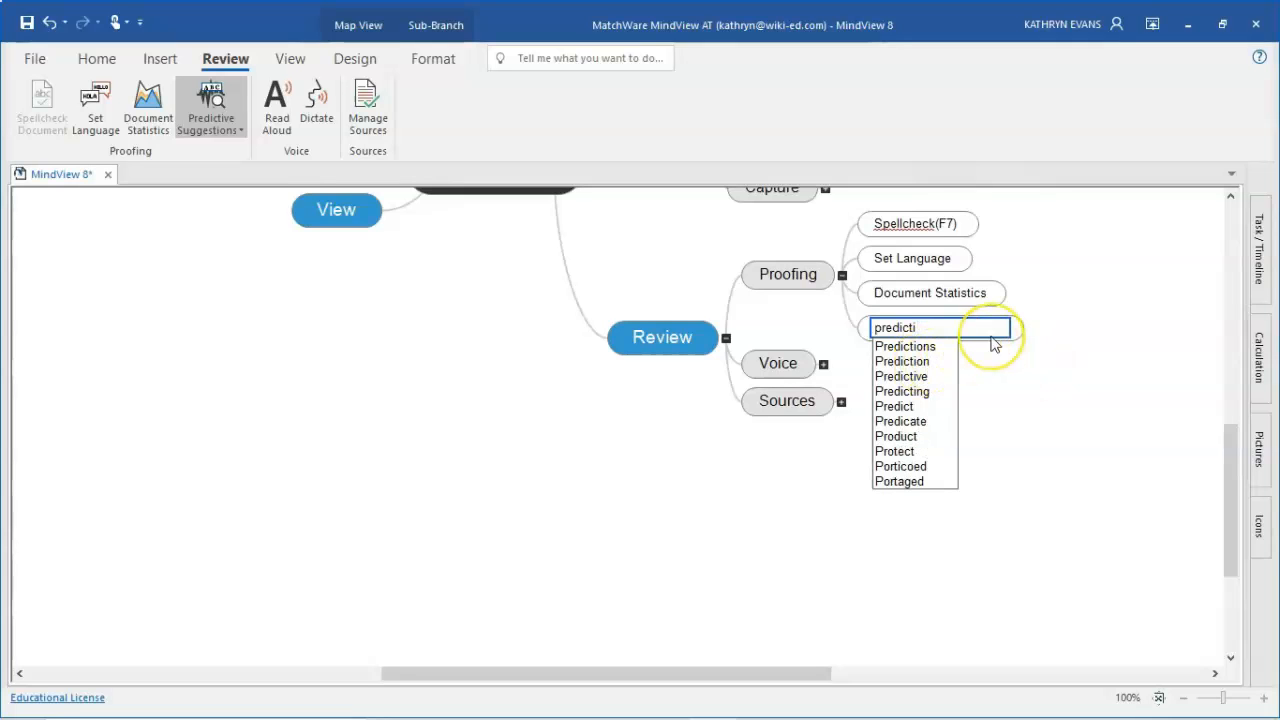
pyautogui.press('BackSpace')
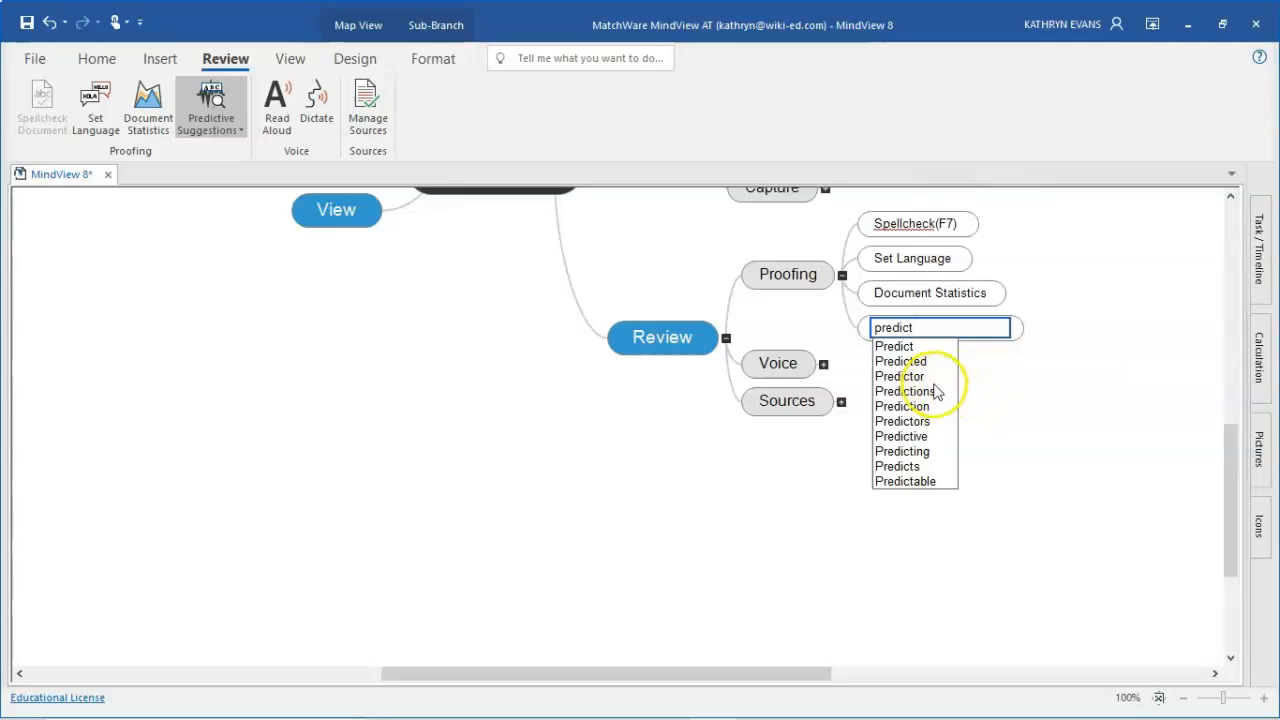
pyautogui.click(915, 437)
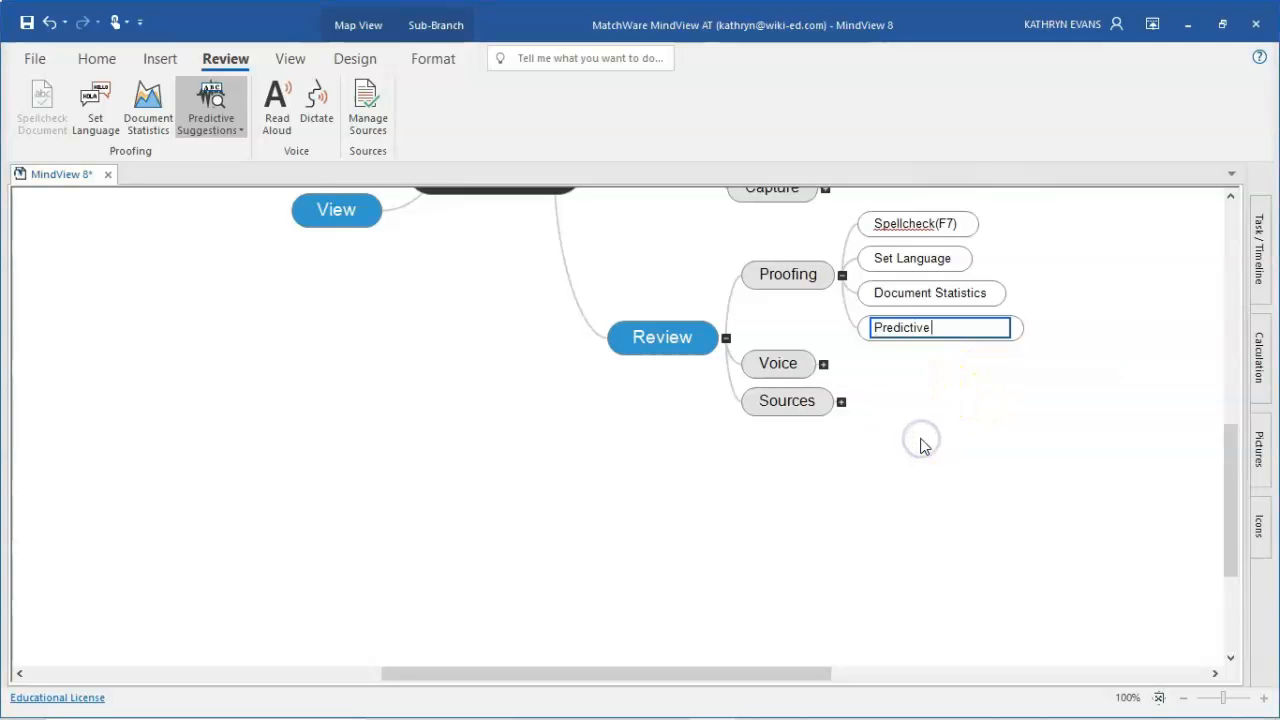
# Complete the sub-branch text by picking the suggested "Predictive Suggestions", and turn the predictive suggestions feature off
pyautogui.write('Su')
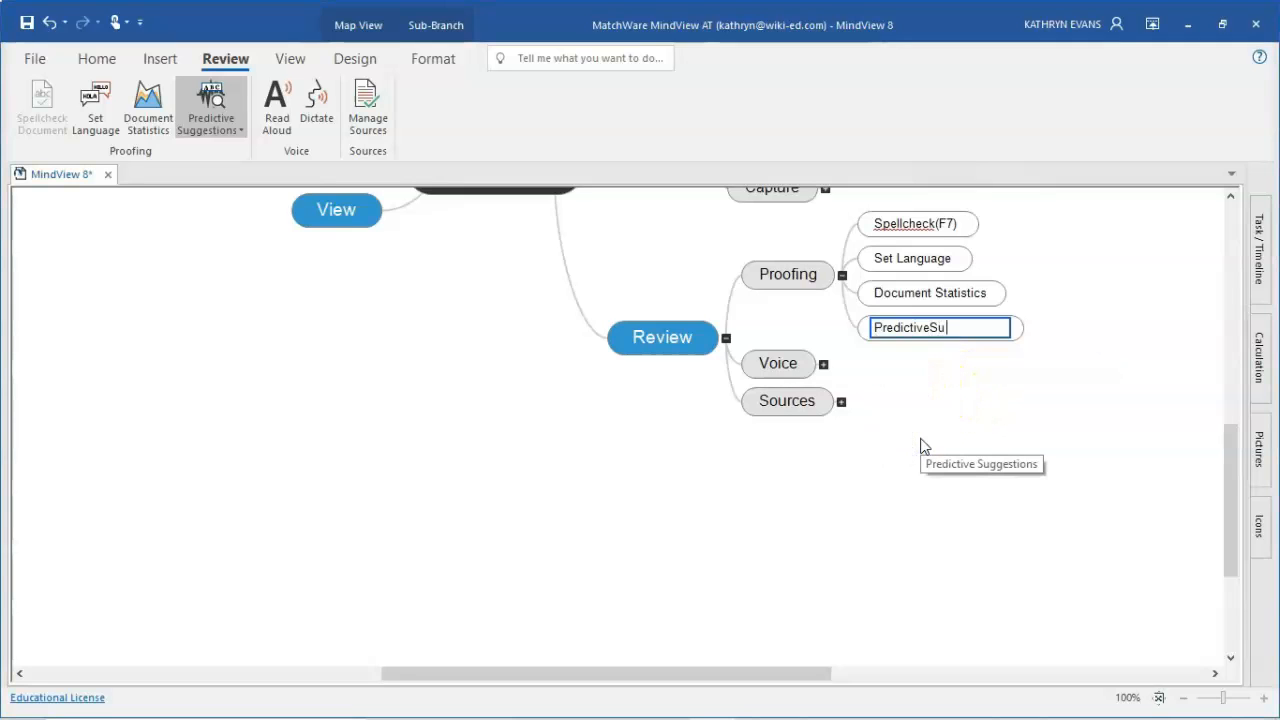
pyautogui.press('BackSpace')
pyautogui.press('BackSpace')
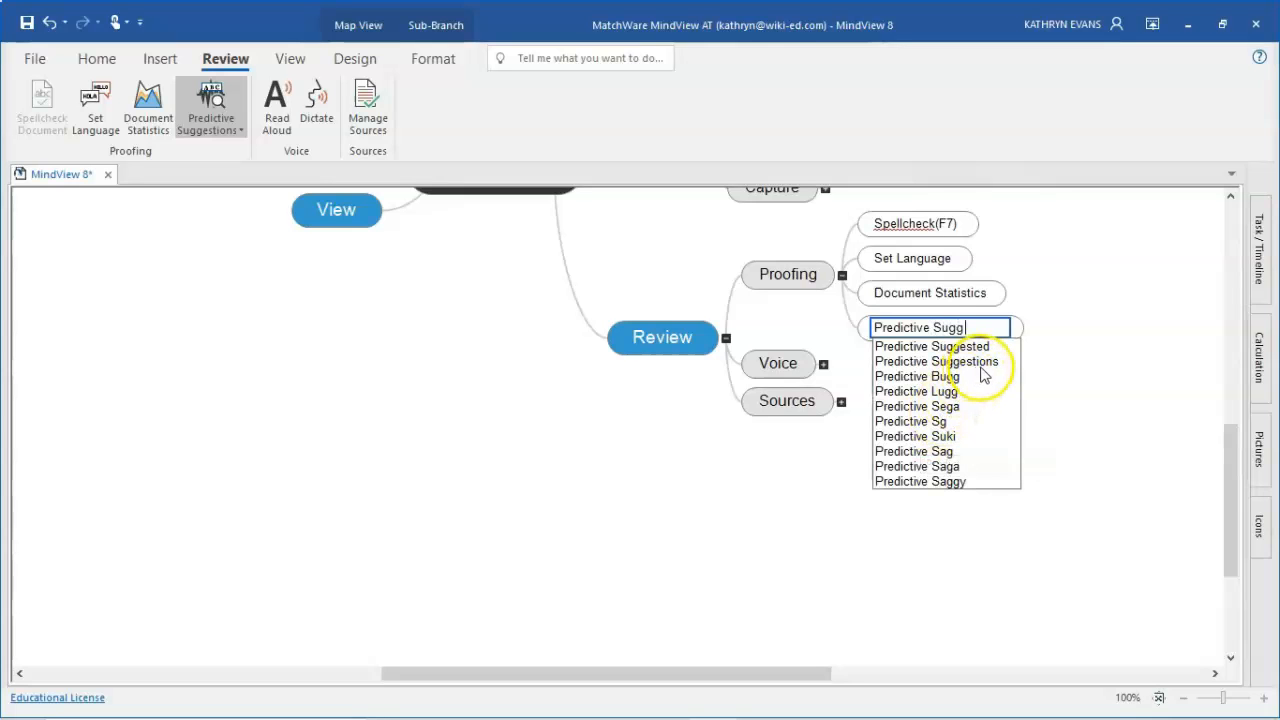
pyautogui.click(988, 362)
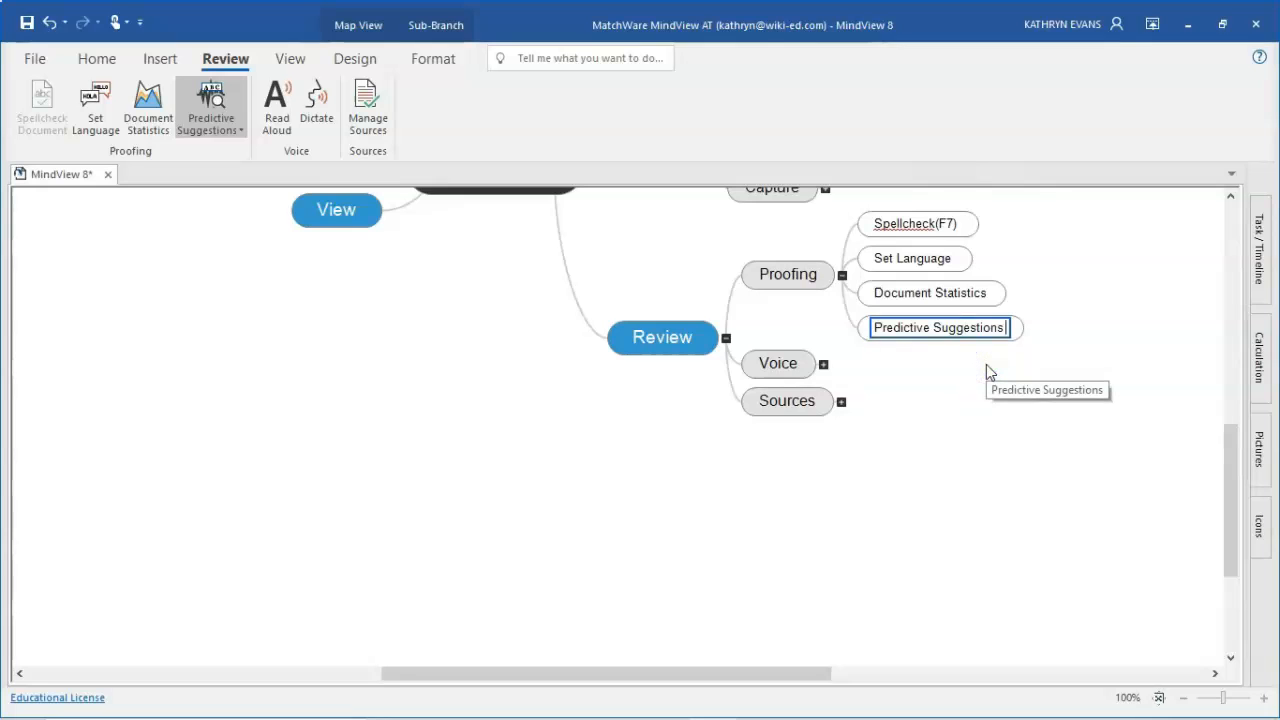
pyautogui.press('Return')
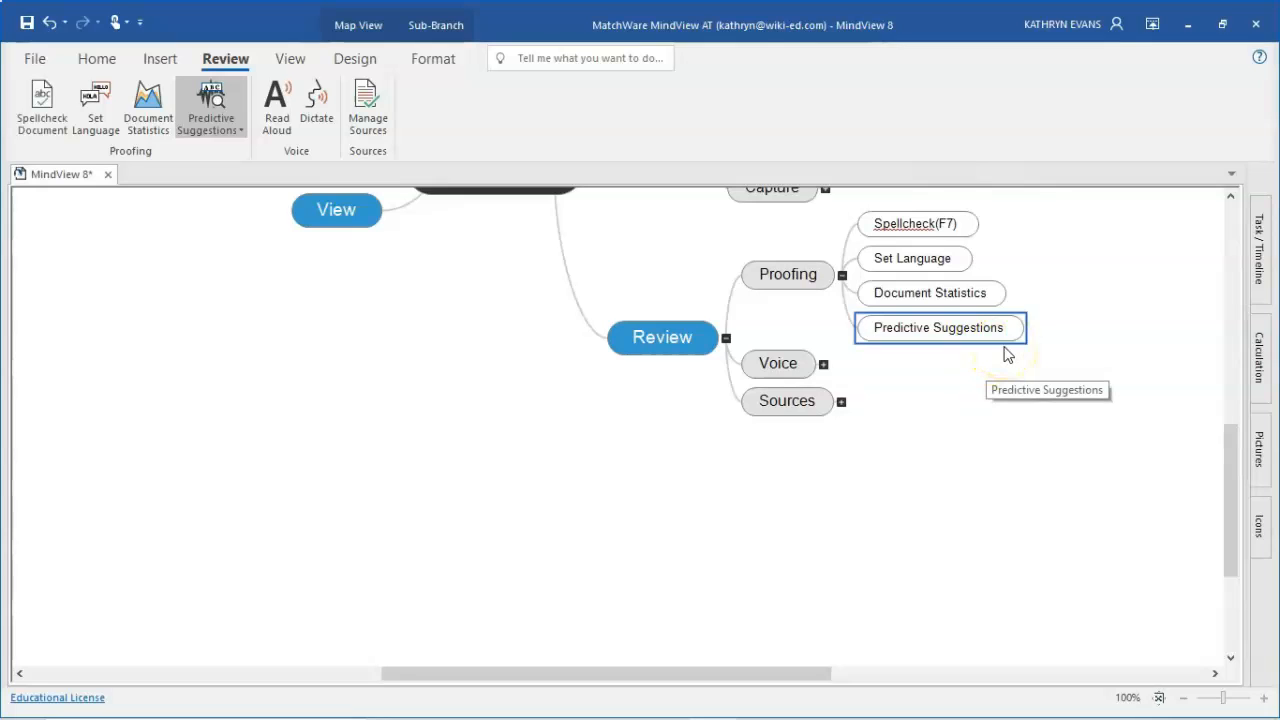
pyautogui.click(211, 130)
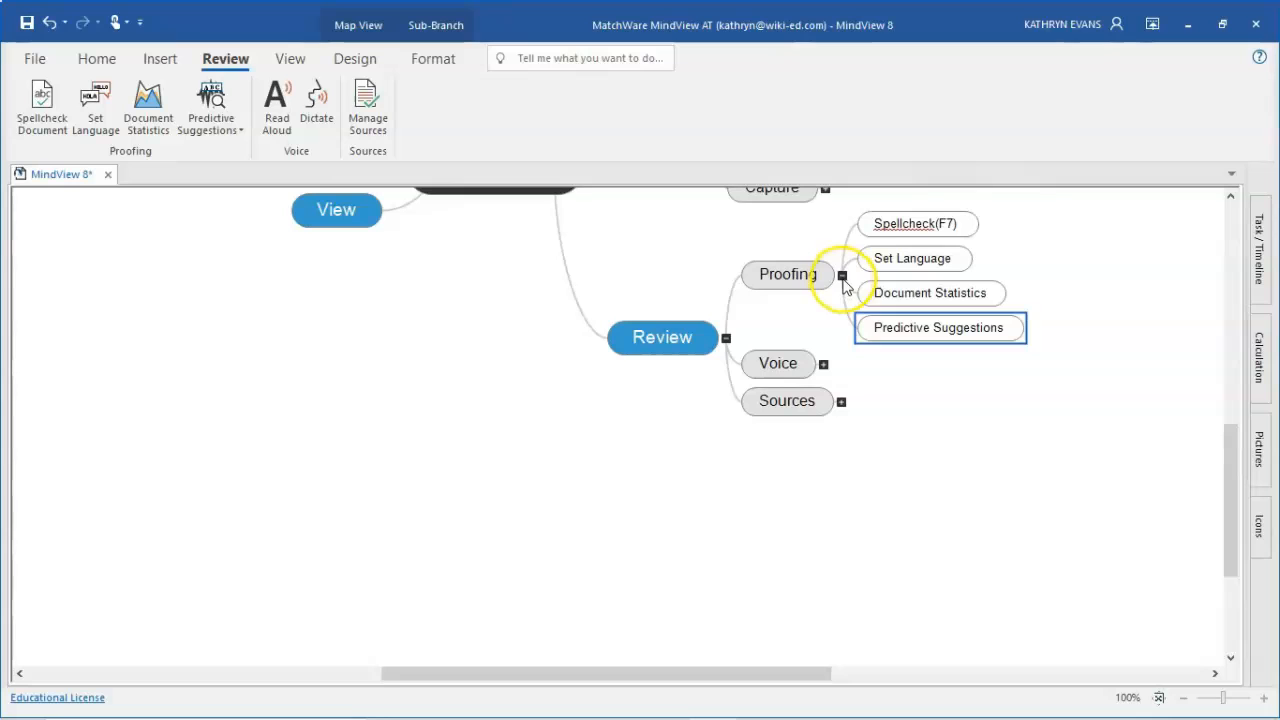
# Expand the Voice branch and have its Read Aloud sub-branch read out
pyautogui.click(824, 366)
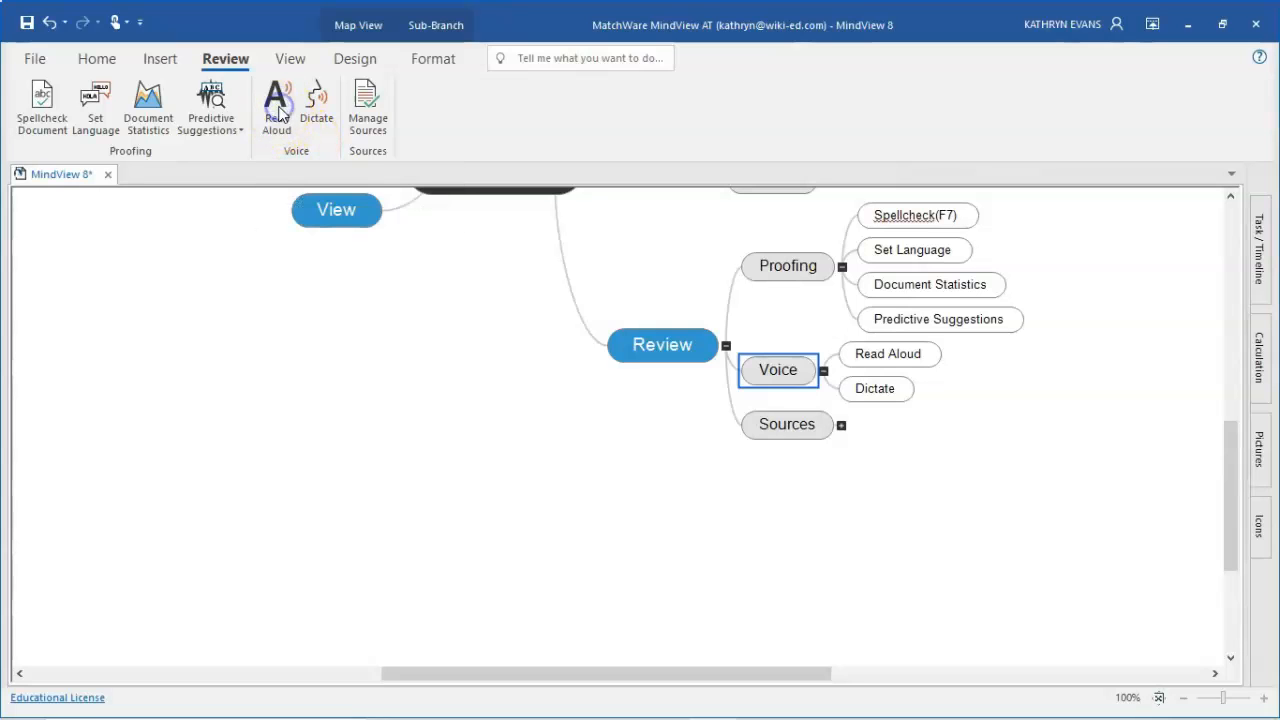
pyautogui.click(878, 362)
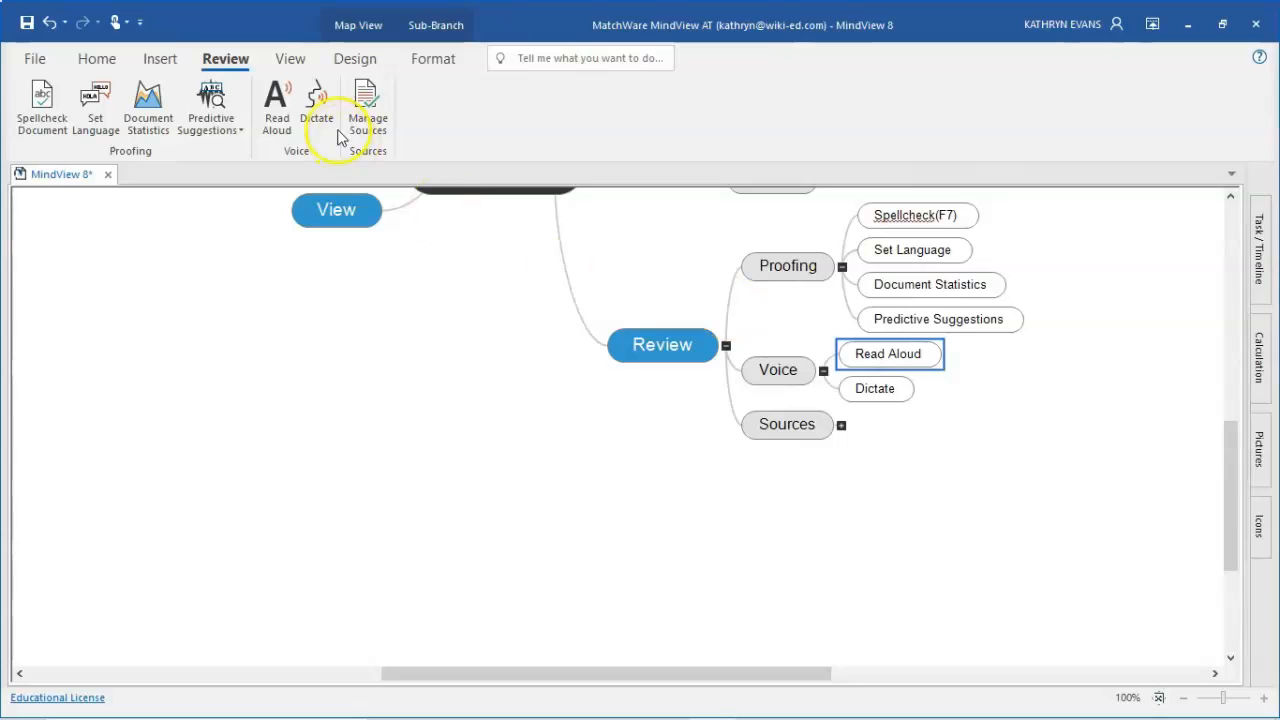
pyautogui.click(279, 108)
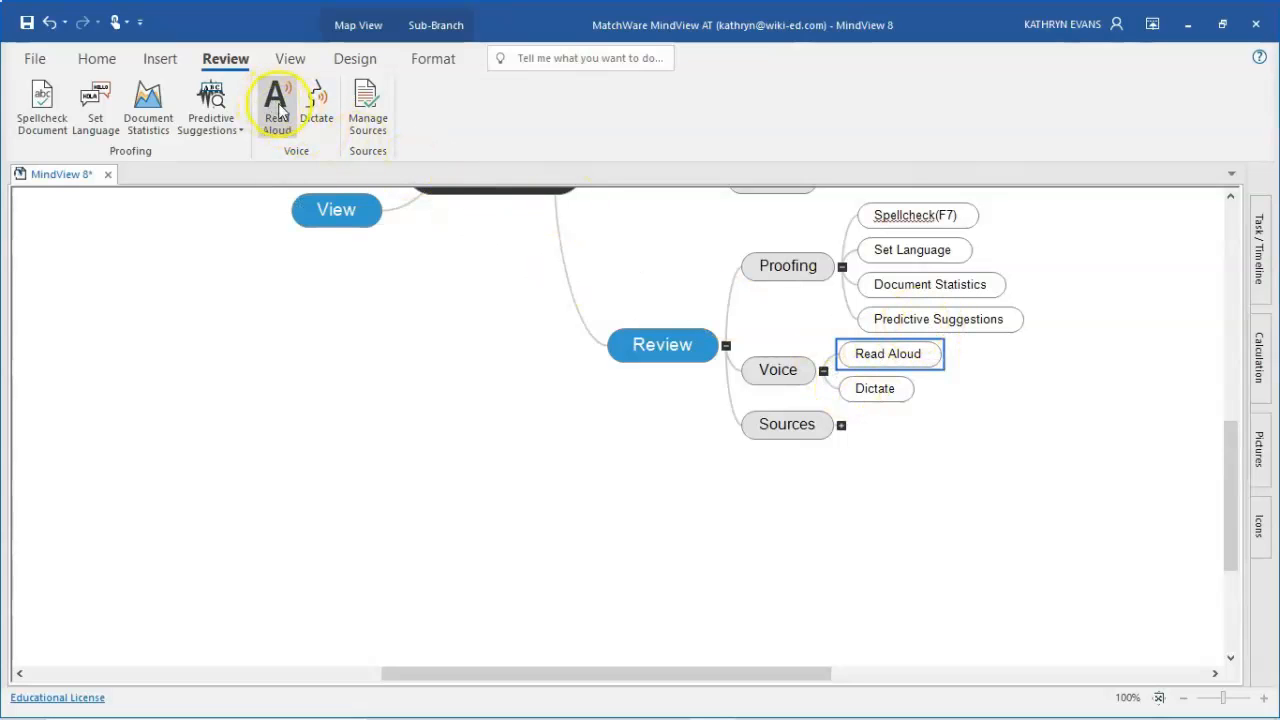
pyautogui.doubleClick(928, 358)
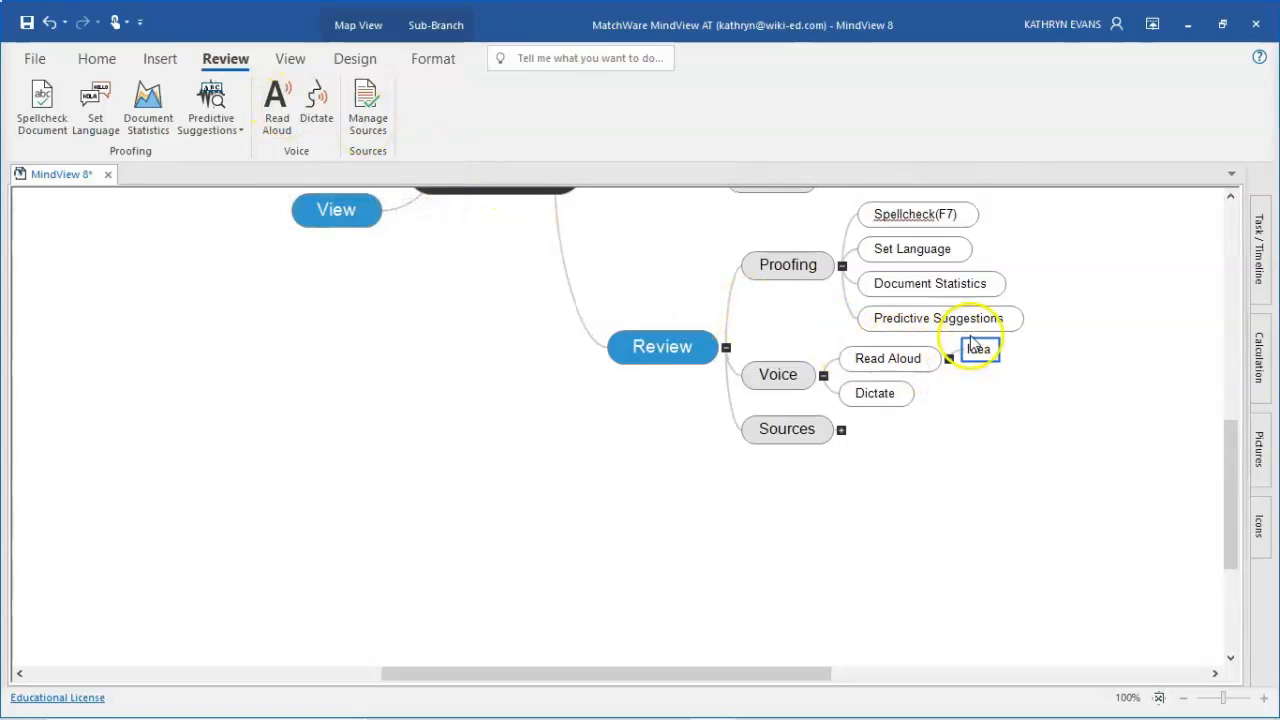
pyautogui.rightClick(977, 349)
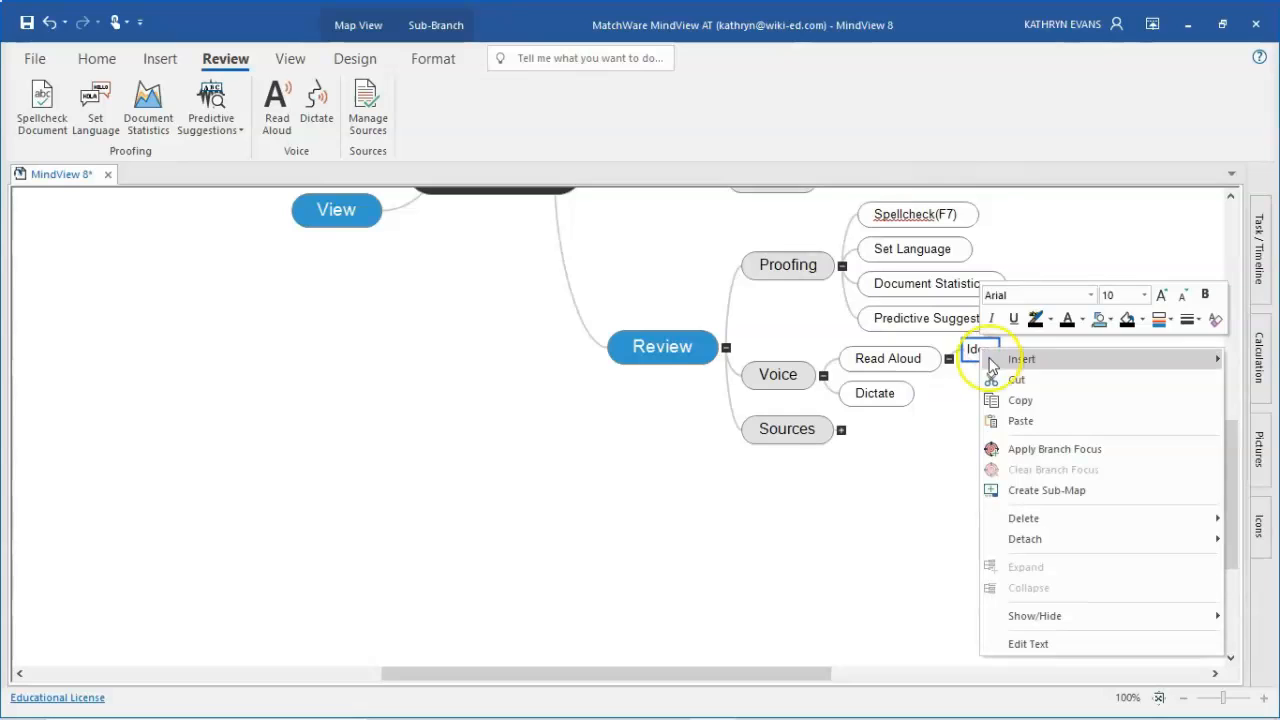
pyautogui.click(1016, 379)
# Add shortcuts to the two Voice sub-branches, renaming them "Read Aloud (F5)" and "Dictate (ctrl shift D)"
pyautogui.click(928, 356)
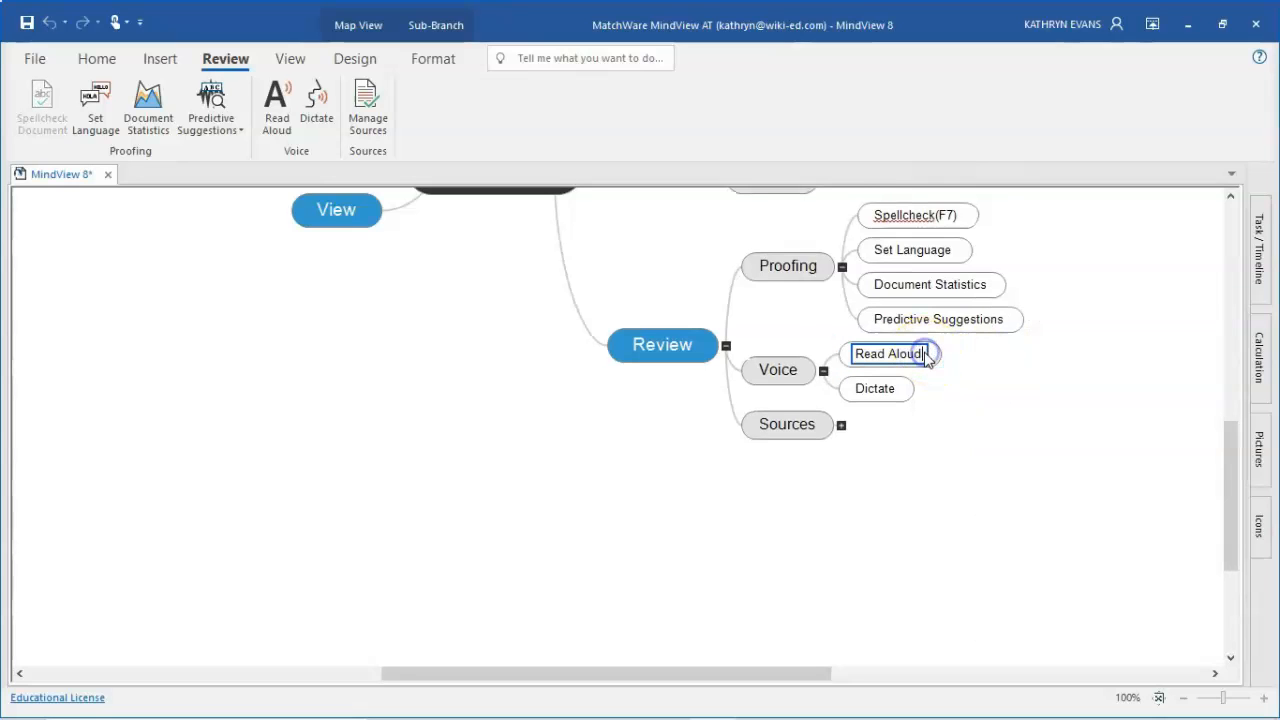
pyautogui.write('(F5)')
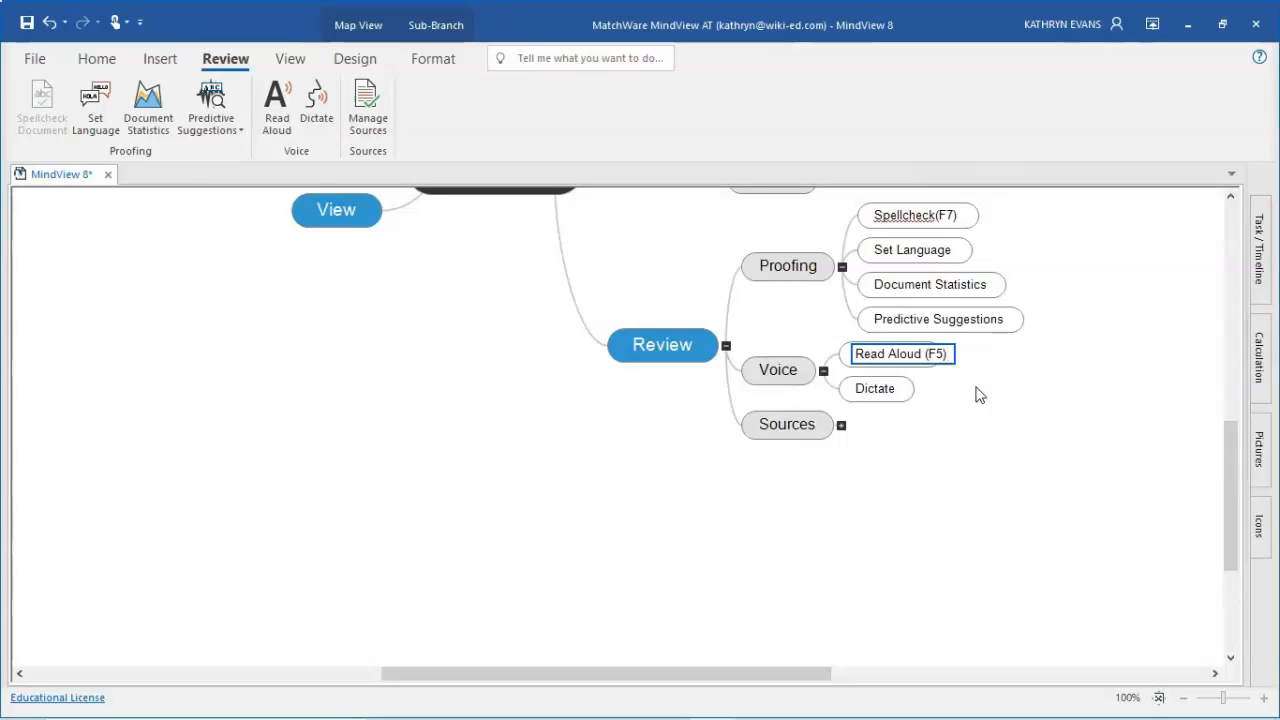
pyautogui.click(903, 390)
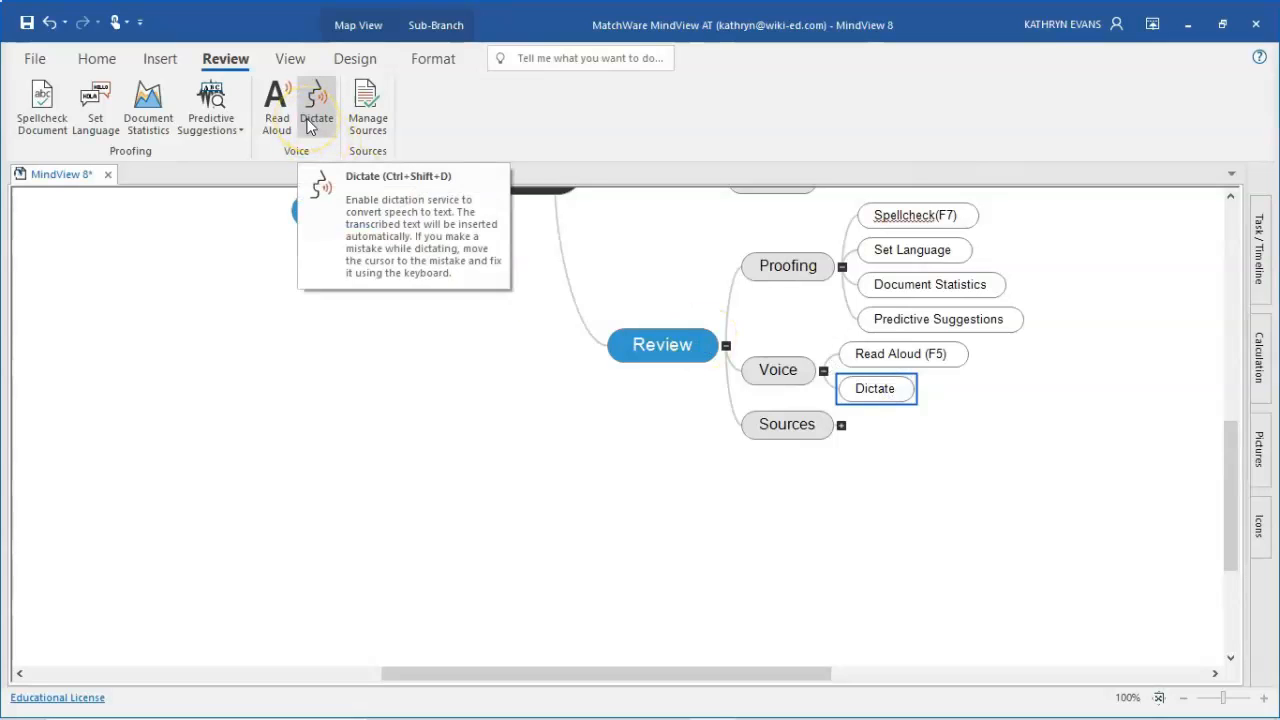
pyautogui.click(900, 392)
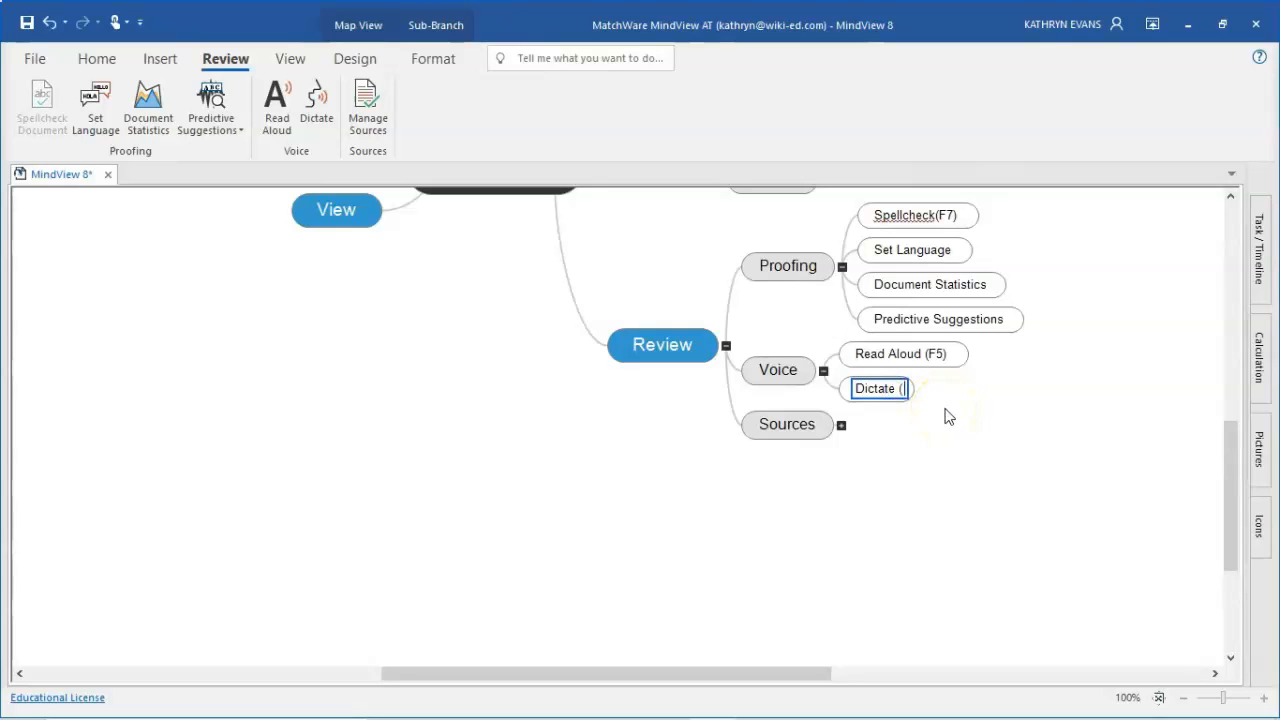
pyautogui.write('(ctrl shift D)')
pyautogui.press('Return')
# Insert a sub-branch under the Dictate sub-branch and fill its text by voice dictation with "Knowledge slash idea"
pyautogui.click(952, 416)
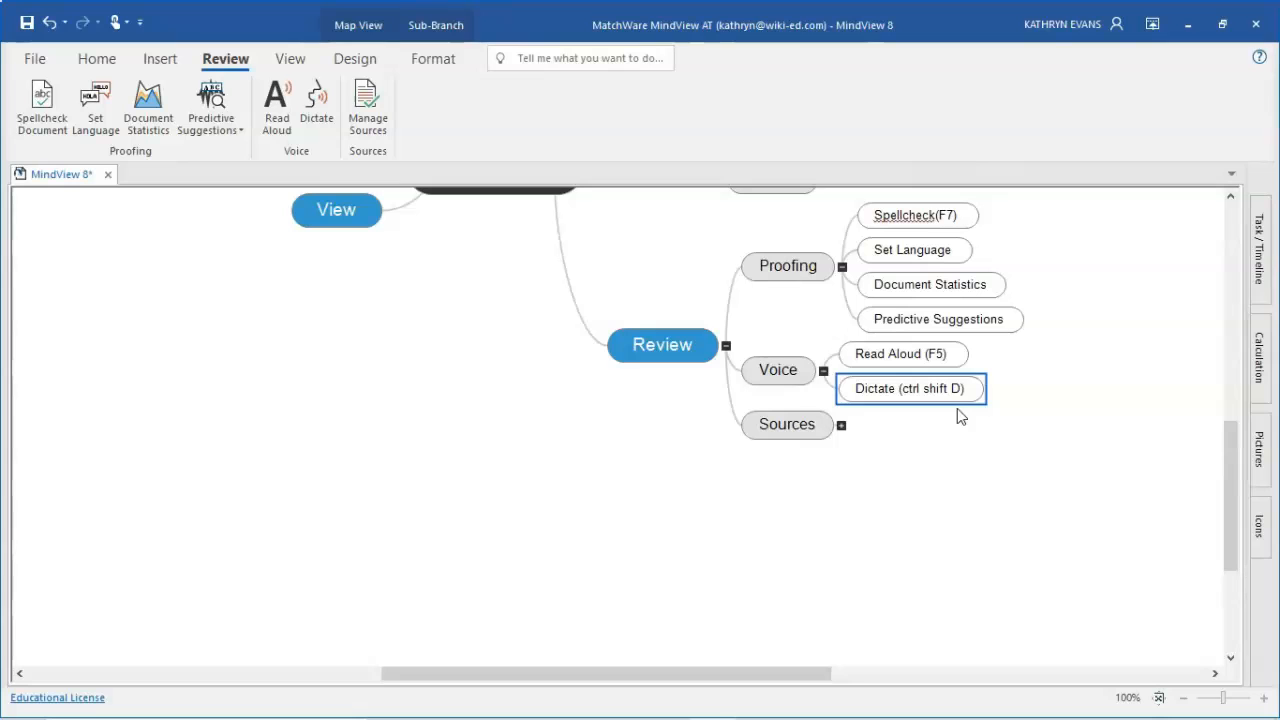
pyautogui.press('Insert')
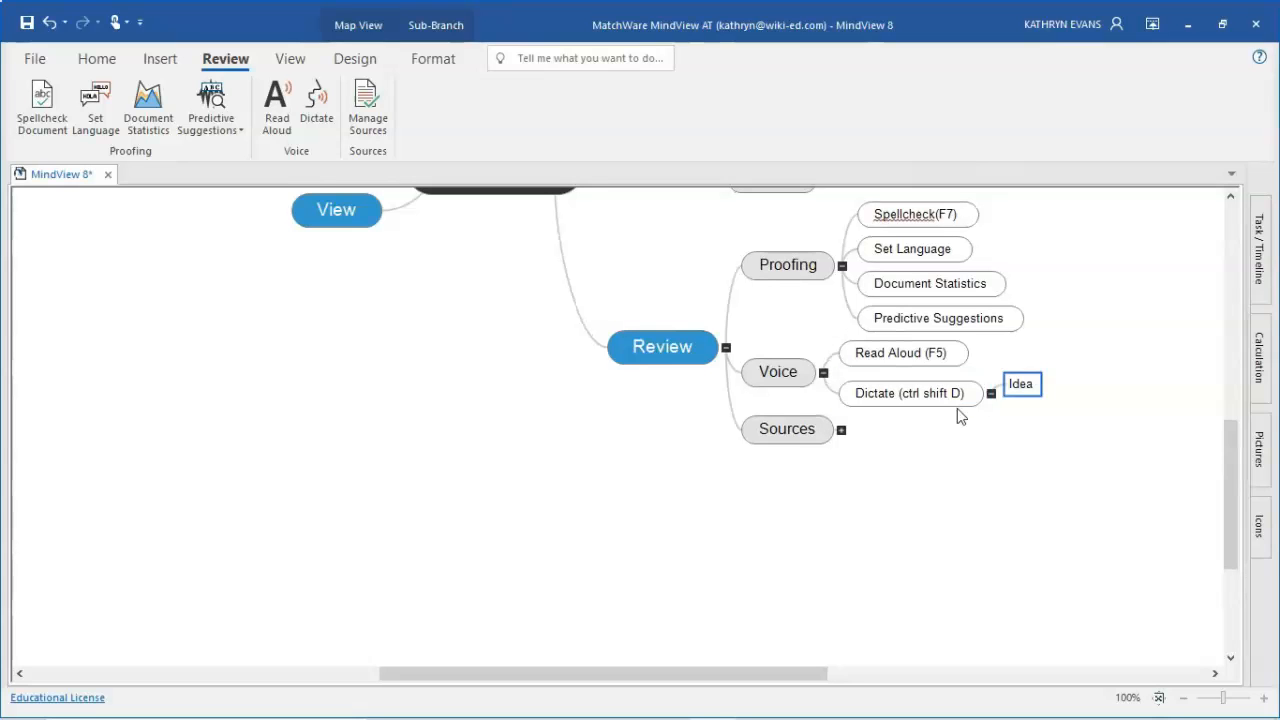
pyautogui.click(317, 104)
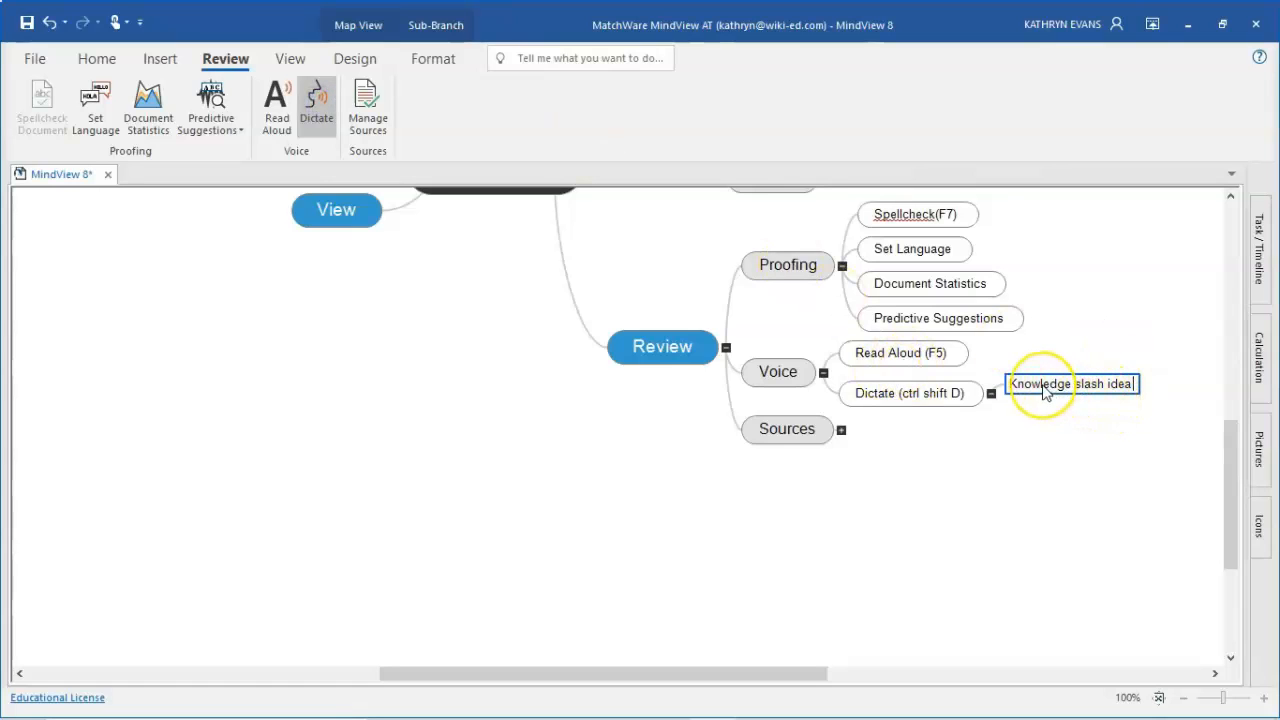
pyautogui.click(1046, 462)
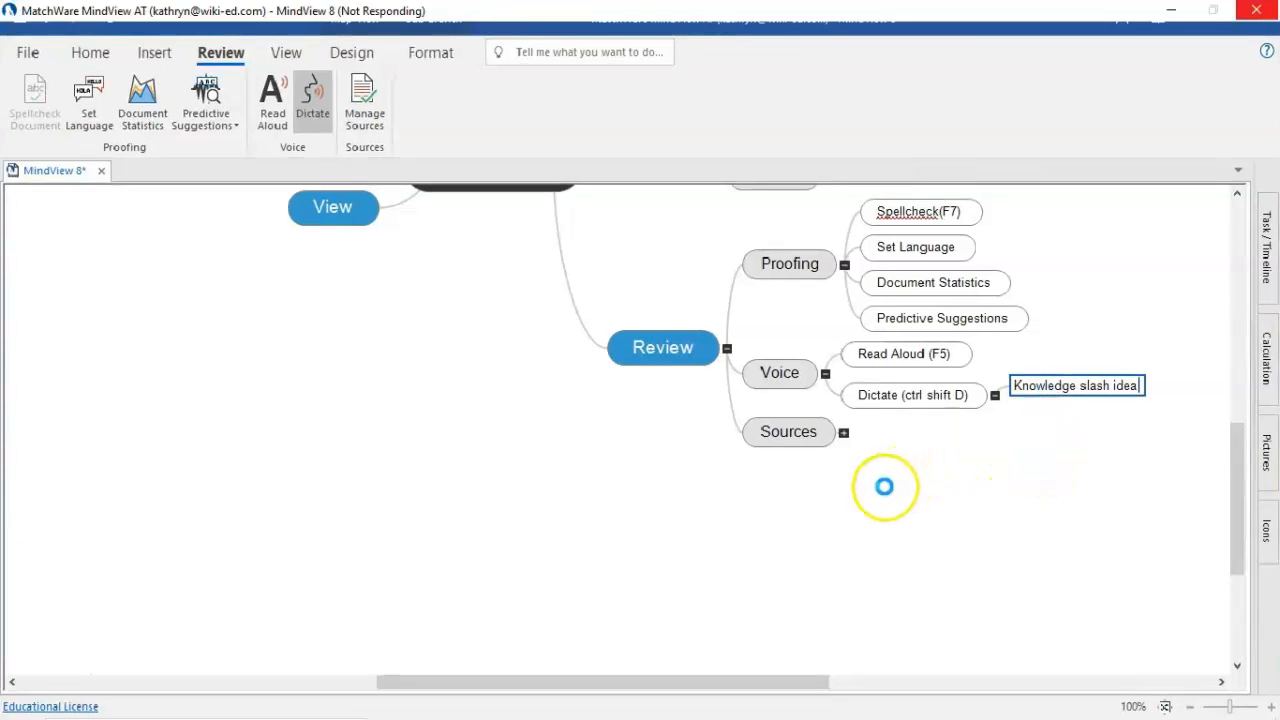
# Remove the dictated "Knowledge slash idea" sub-branch from the Dictate sub-branch
pyautogui.click(1046, 386)
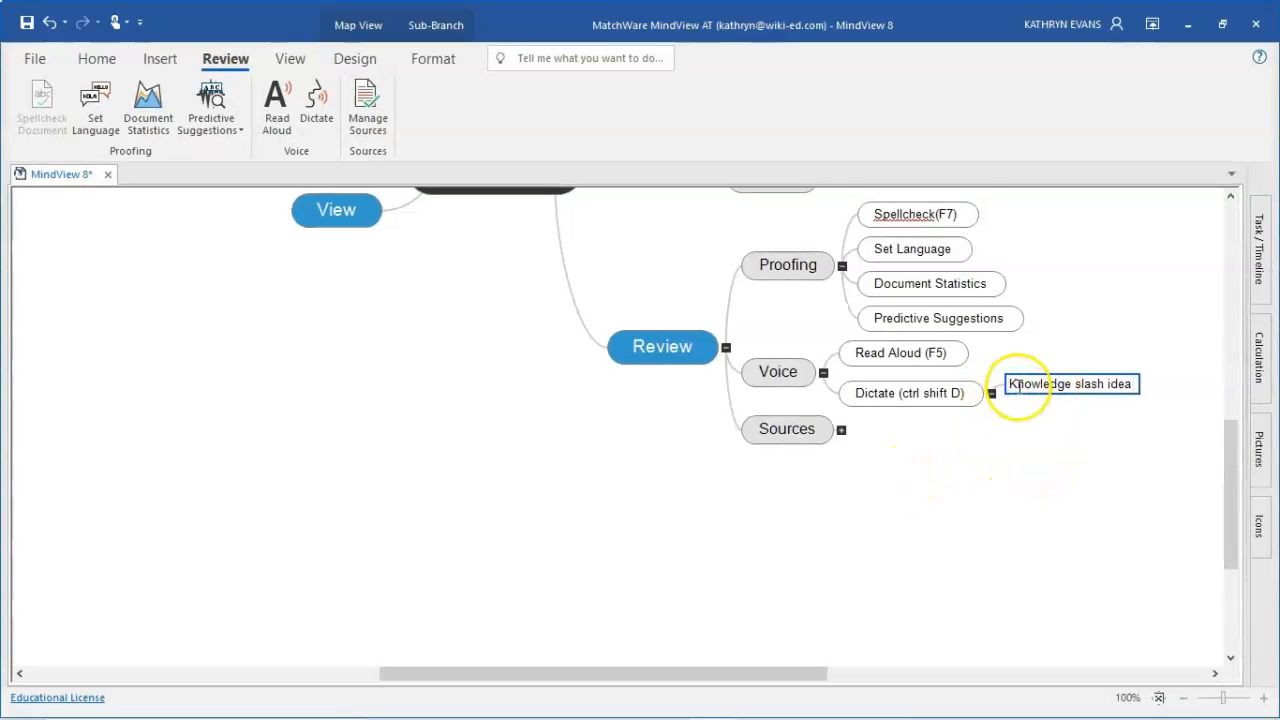
pyautogui.click(1012, 420)
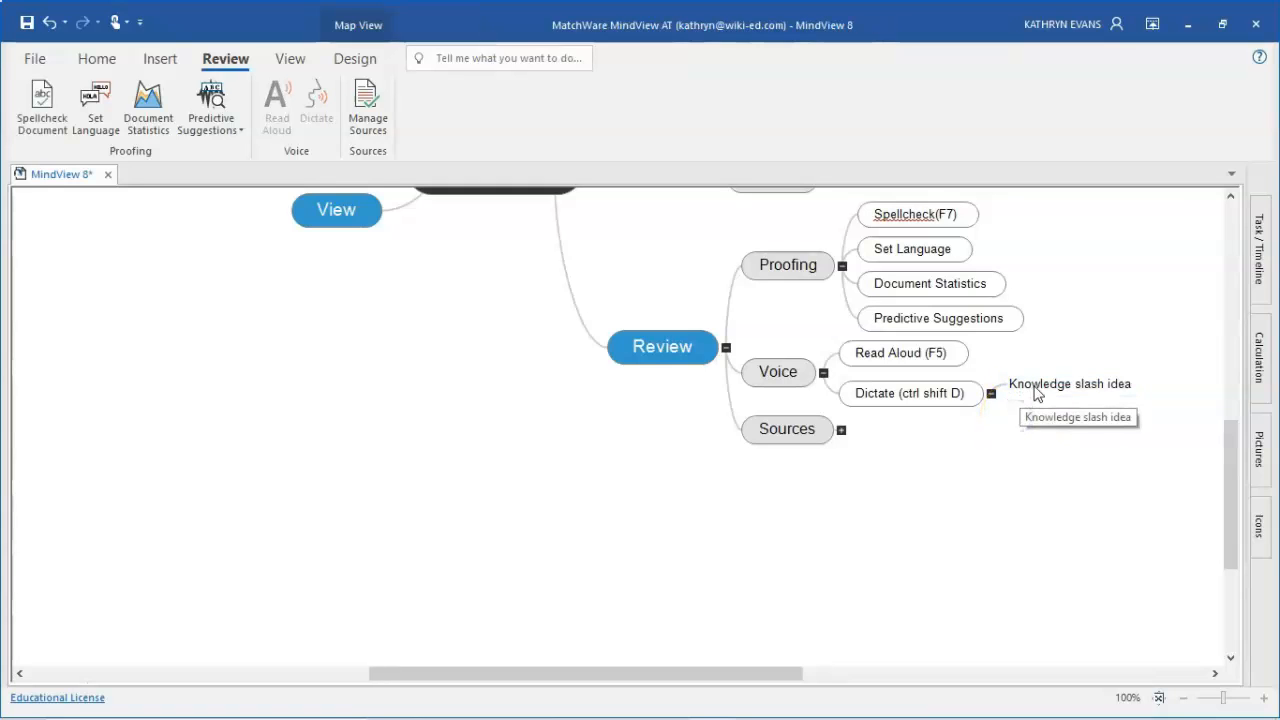
pyautogui.rightClick(1035, 388)
pyautogui.click(1046, 402)
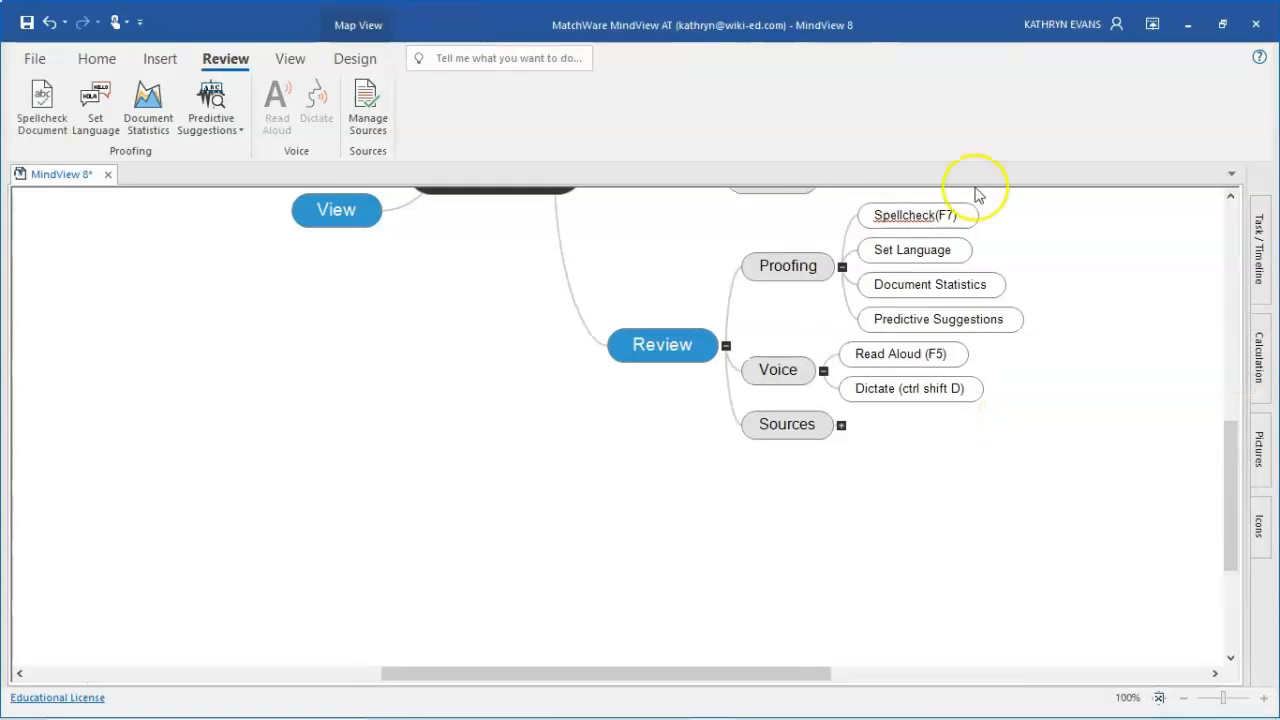
# Expand the Sources branch under Review
pyautogui.click(841, 426)
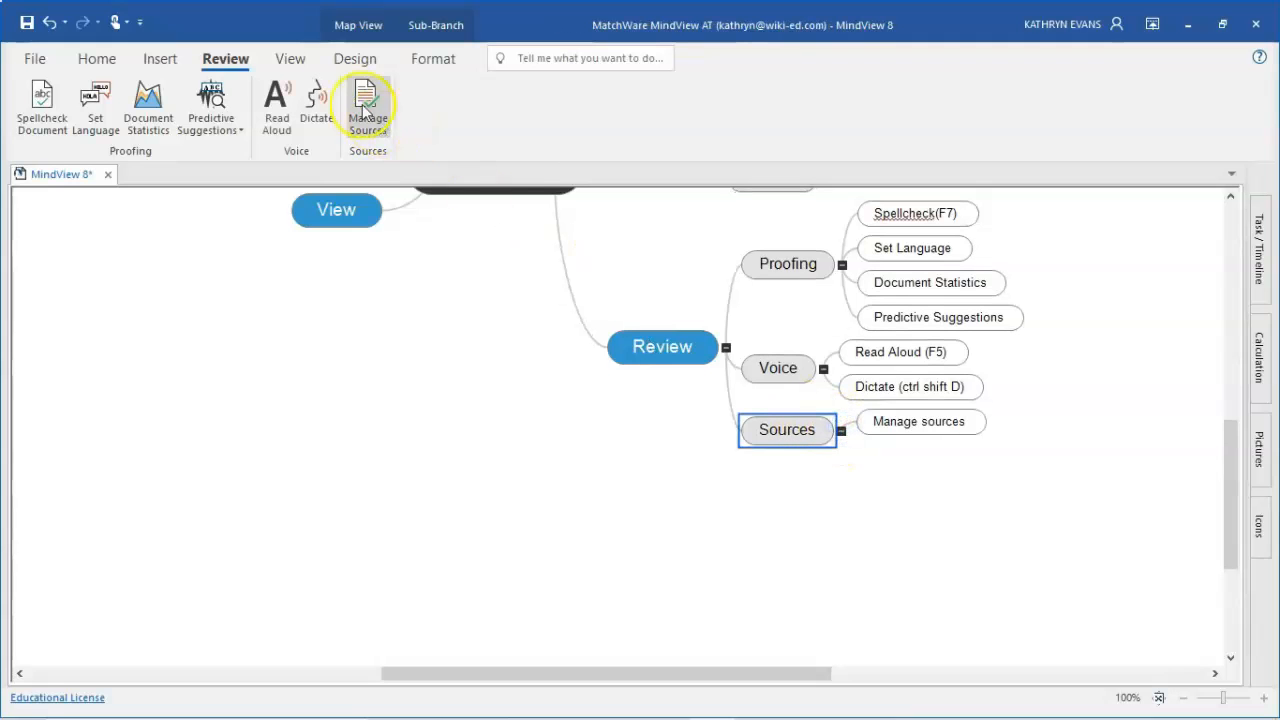